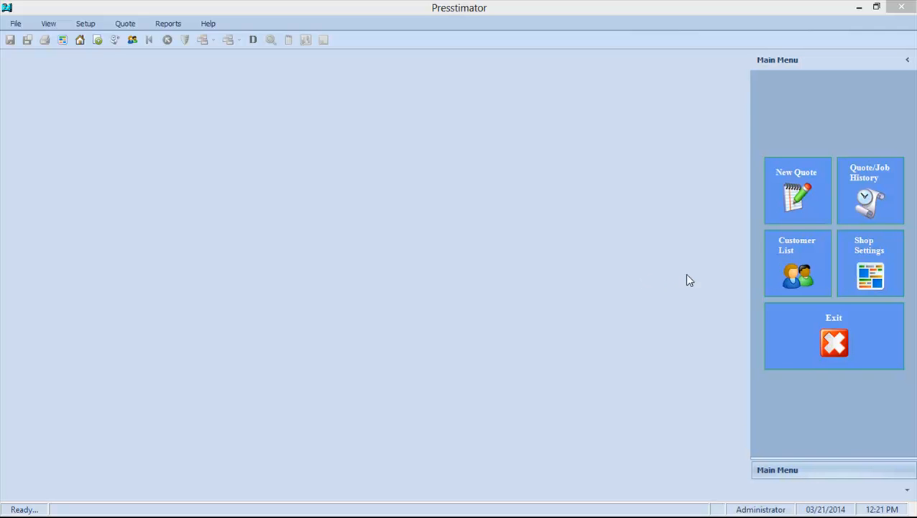
Open the shop settings and review the plant locations Pressroom, Heatset Pressroom and Sheetfed Pressroom.
{"action": "left_click", "coordinate": [877, 259]}
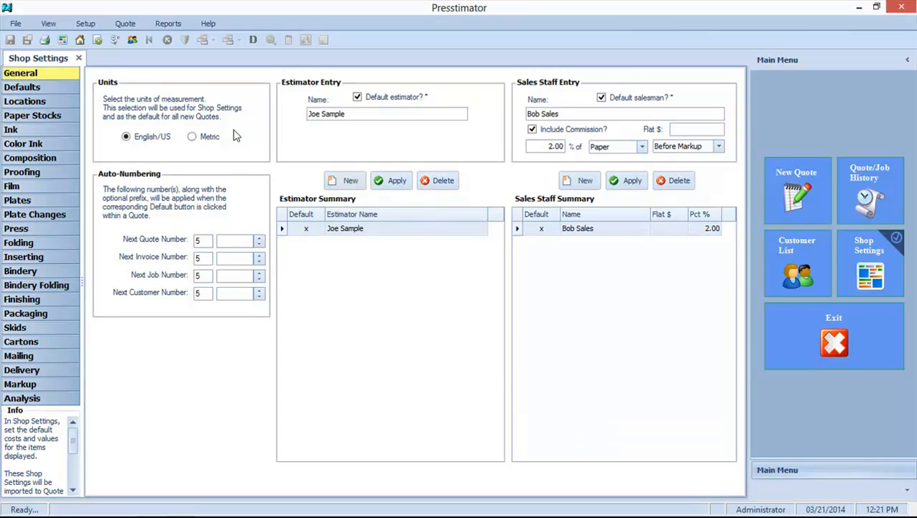
{"action": "left_click", "coordinate": [42, 99]}
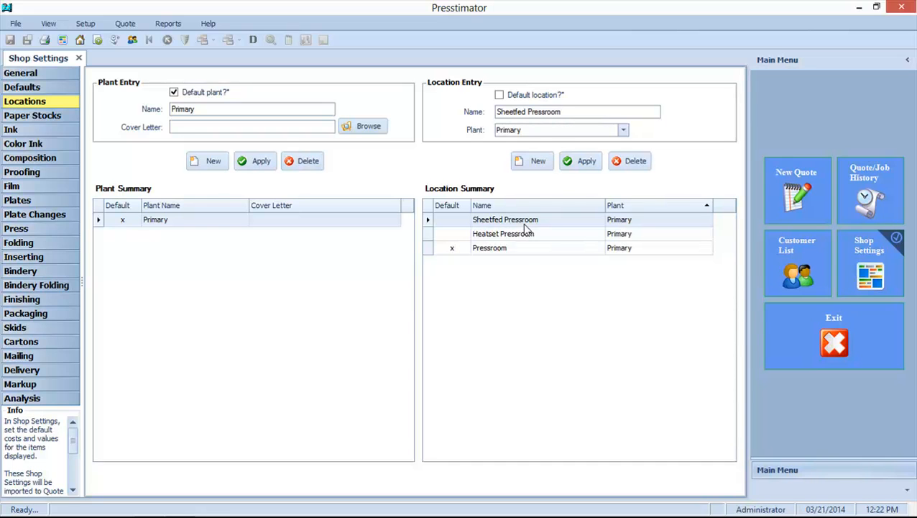
{"action": "left_click", "coordinate": [523, 250]}
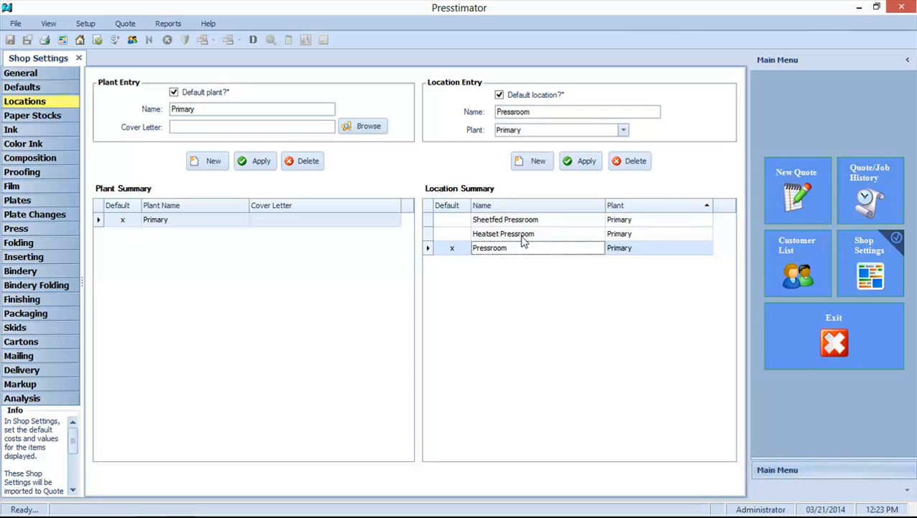
{"action": "left_click", "coordinate": [523, 238]}
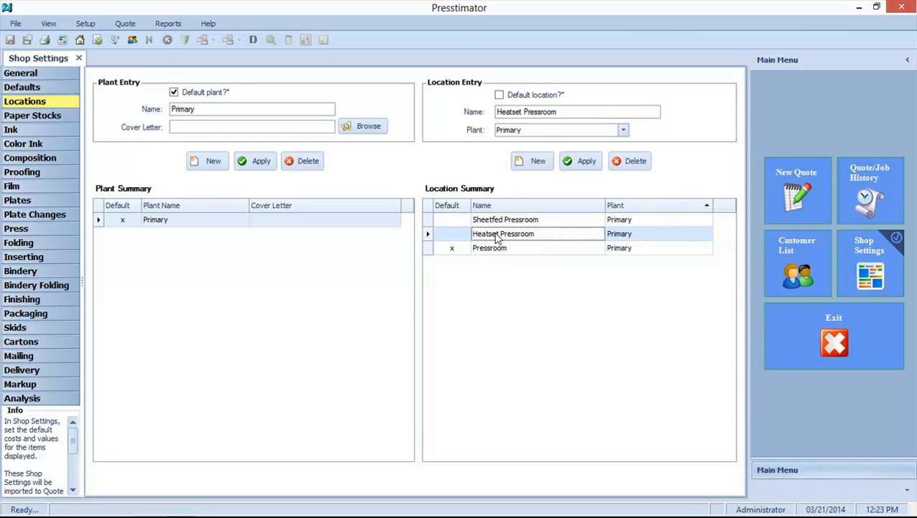
{"action": "left_click", "coordinate": [509, 225]}
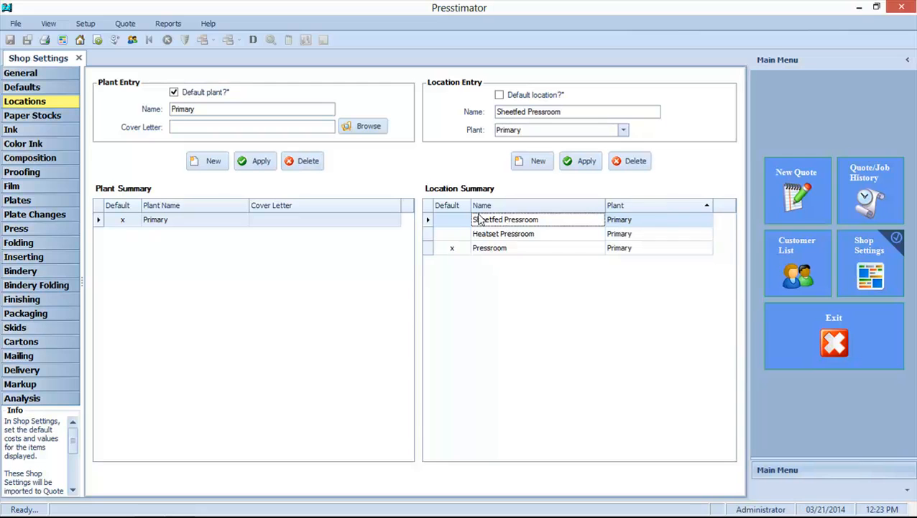
Assign the white Offset paper stock with basis weight 50 to the Primary ~ Pressroom location and apply the change.
{"action": "left_click", "coordinate": [47, 119]}
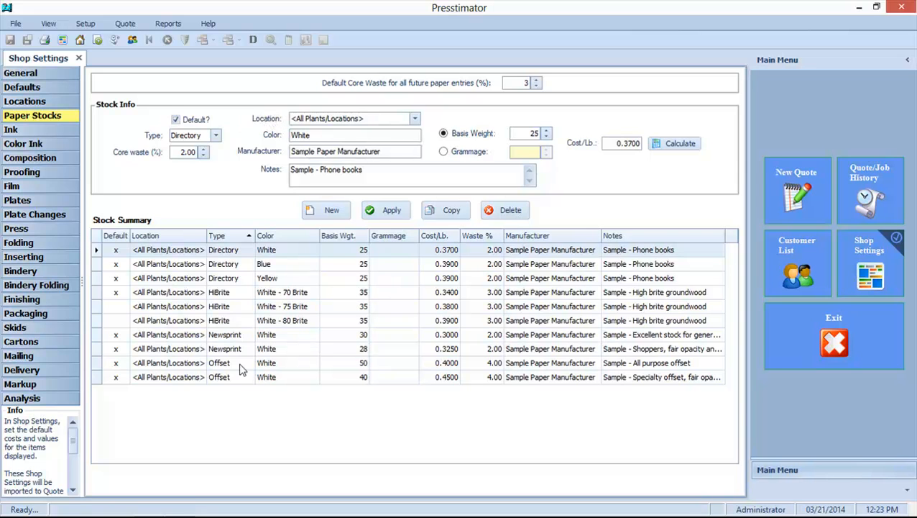
{"action": "left_click", "coordinate": [295, 365]}
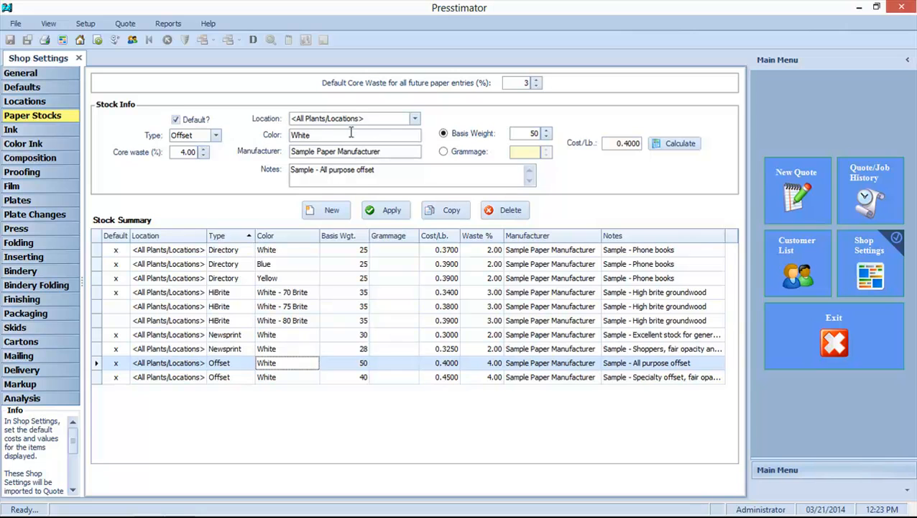
{"action": "left_click", "coordinate": [415, 120]}
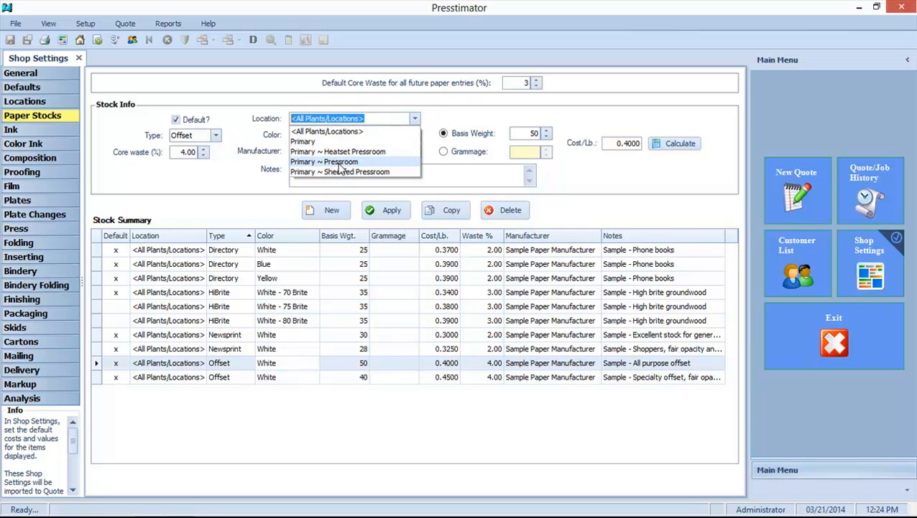
{"action": "left_click", "coordinate": [337, 162]}
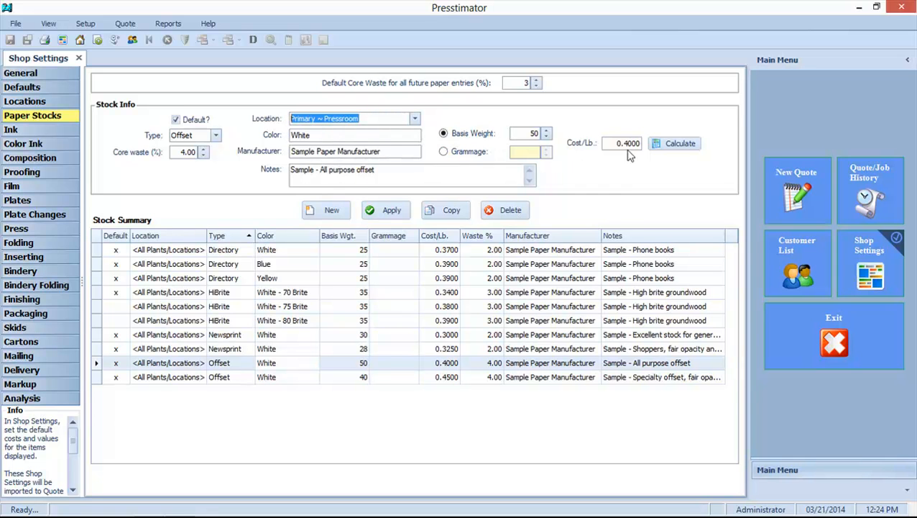
{"action": "left_click", "coordinate": [399, 210]}
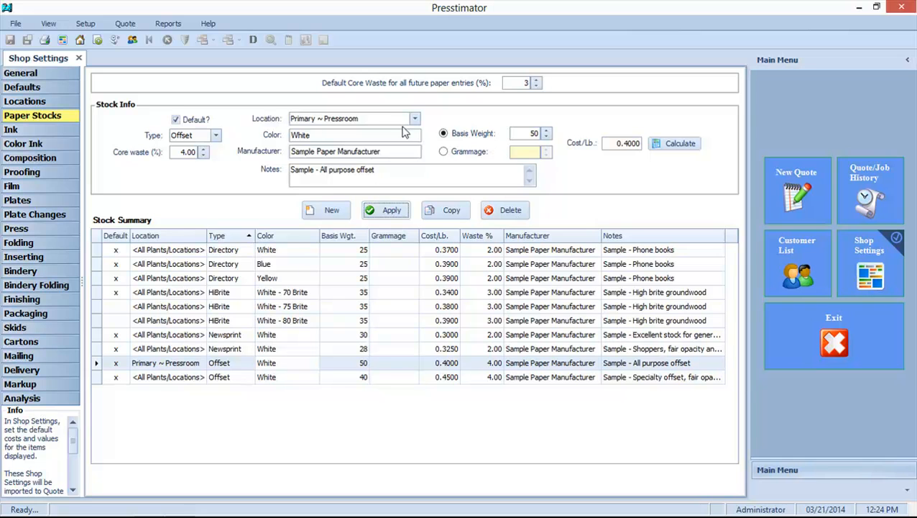
Duplicate the white 50 Offset stock, leaving its core waste blank and assigning it to Primary ~ Sheetfed Pressroom.
{"action": "left_click", "coordinate": [451, 212]}
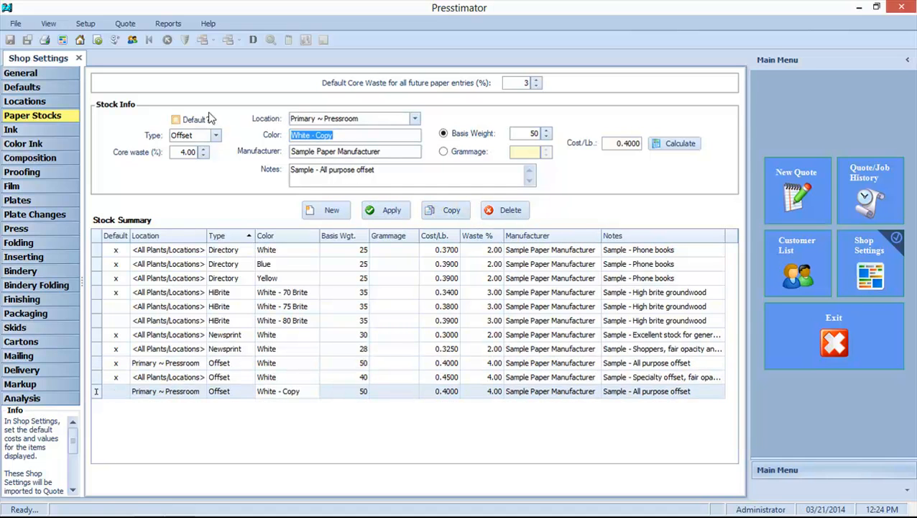
{"action": "left_click", "coordinate": [187, 151]}
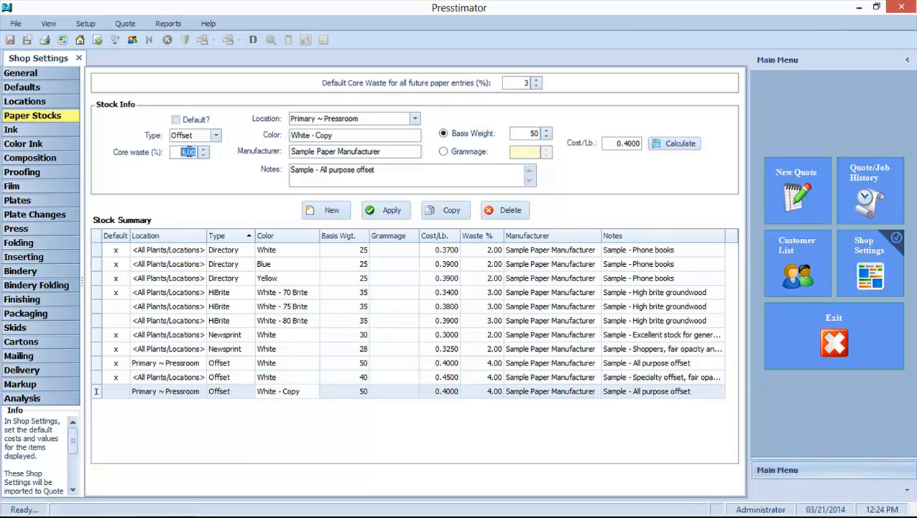
{"action": "key", "text": "BackSpace"}
{"action": "left_click", "coordinate": [414, 120]}
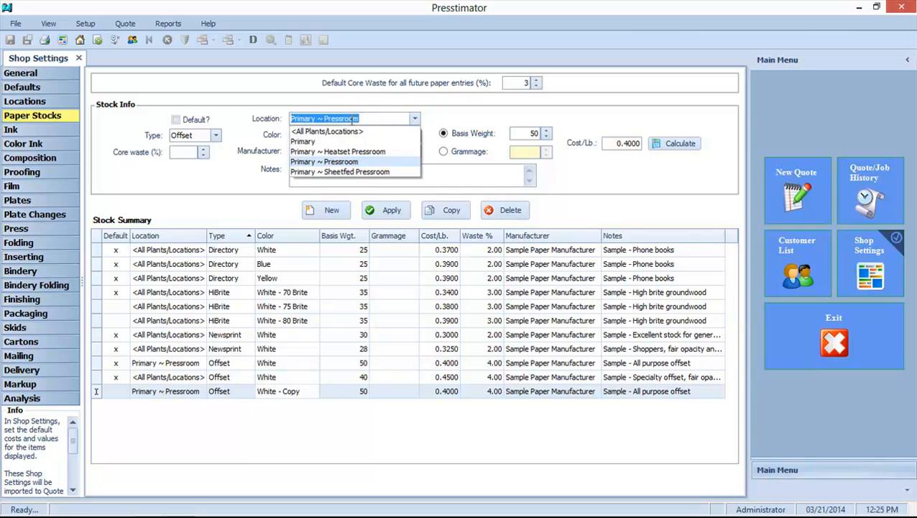
{"action": "left_click", "coordinate": [327, 172]}
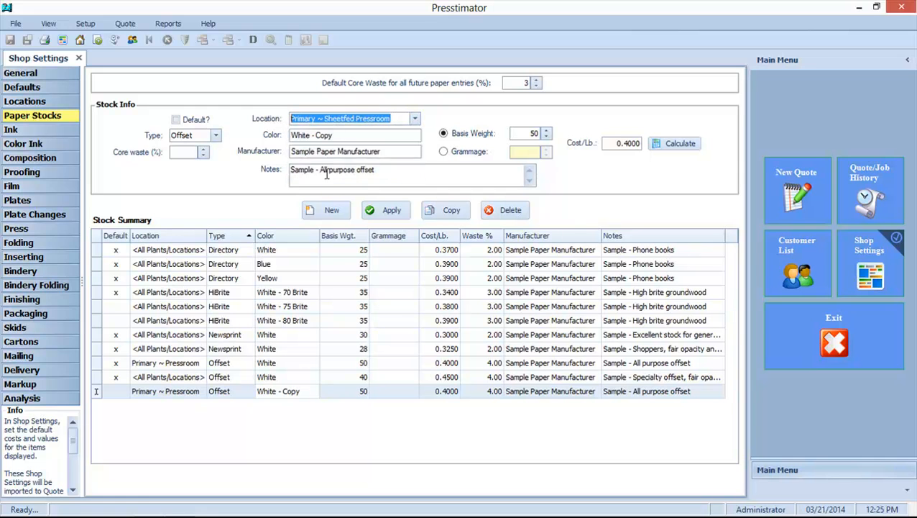
Name the copied stock's color White, set its cost per pound to 0.55, and apply it as a default.
{"action": "left_click", "coordinate": [347, 134]}
{"action": "left_click", "coordinate": [353, 135]}
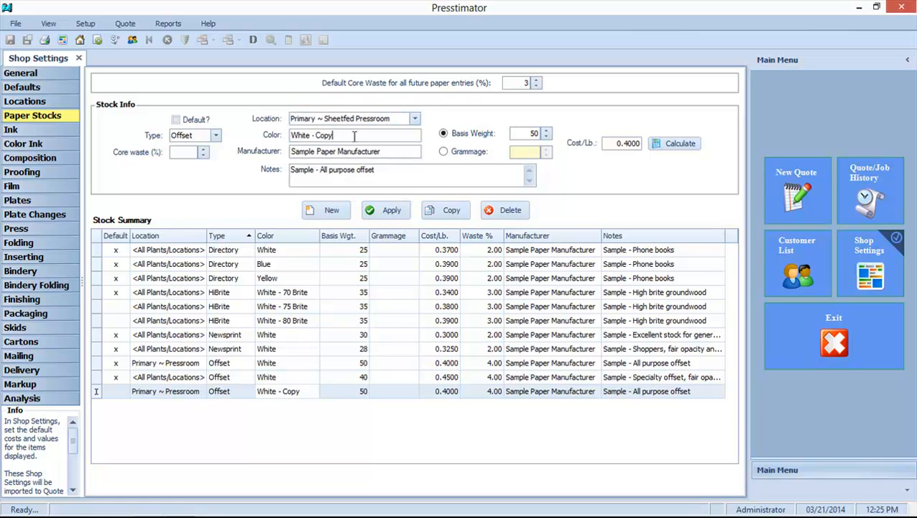
{"action": "key", "text": "BackSpace"}
{"action": "key", "text": "BackSpace"}
{"action": "key", "text": "BackSpace"}
{"action": "left_click", "coordinate": [618, 143]}
{"action": "type", "text": "0.55"}
{"action": "left_click", "coordinate": [177, 121]}
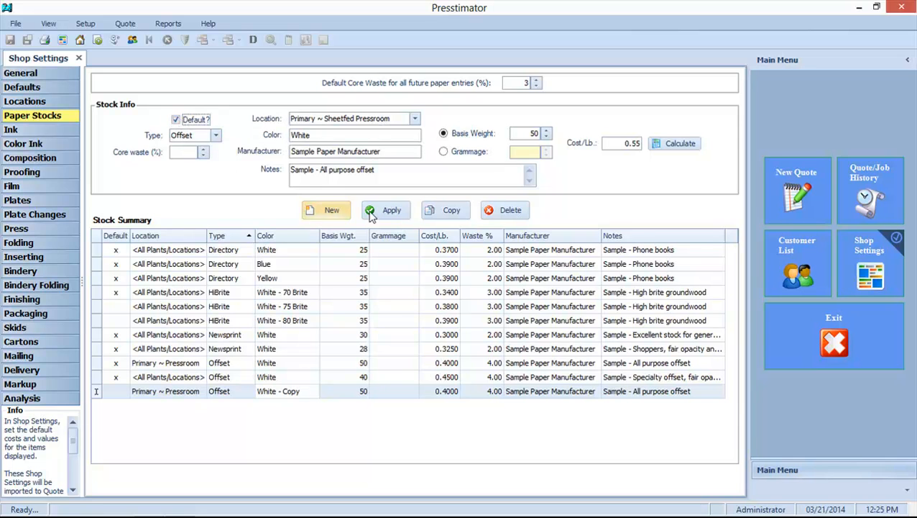
{"action": "left_click", "coordinate": [392, 215]}
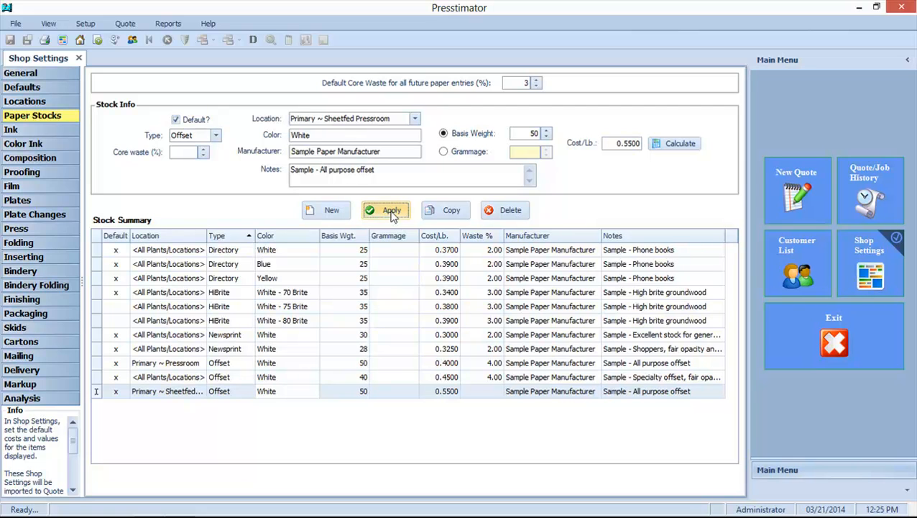
{"action": "left_click", "coordinate": [392, 364]}
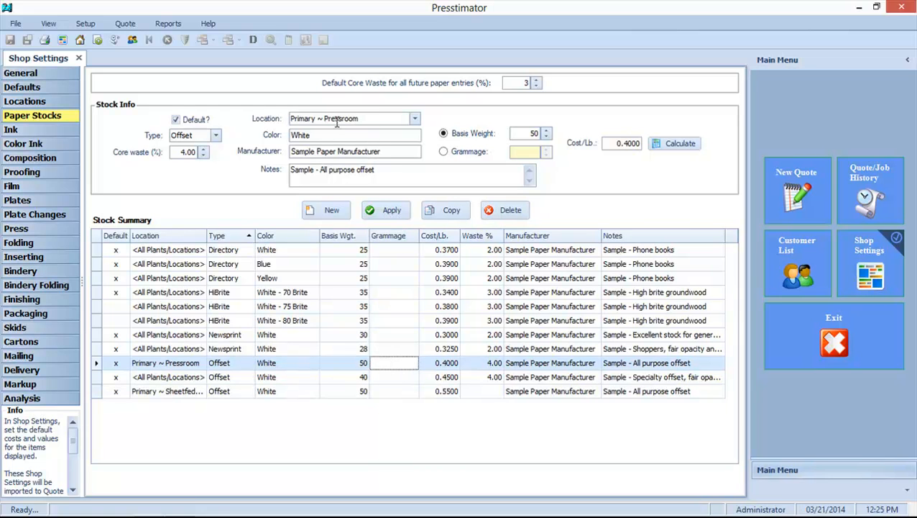
{"action": "left_click", "coordinate": [387, 391]}
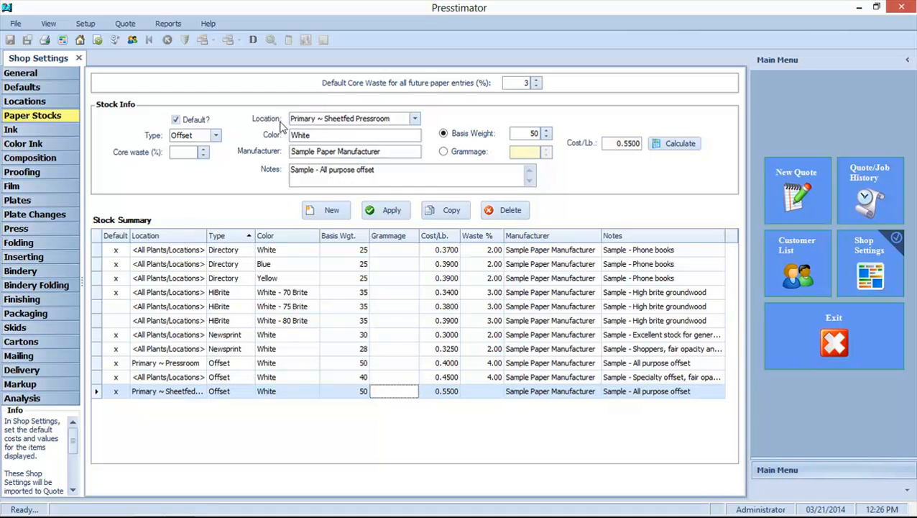
In the color ink settings, assign Brilliant Red to the Primary ~ Pressroom location and apply the change.
{"action": "left_click", "coordinate": [42, 144]}
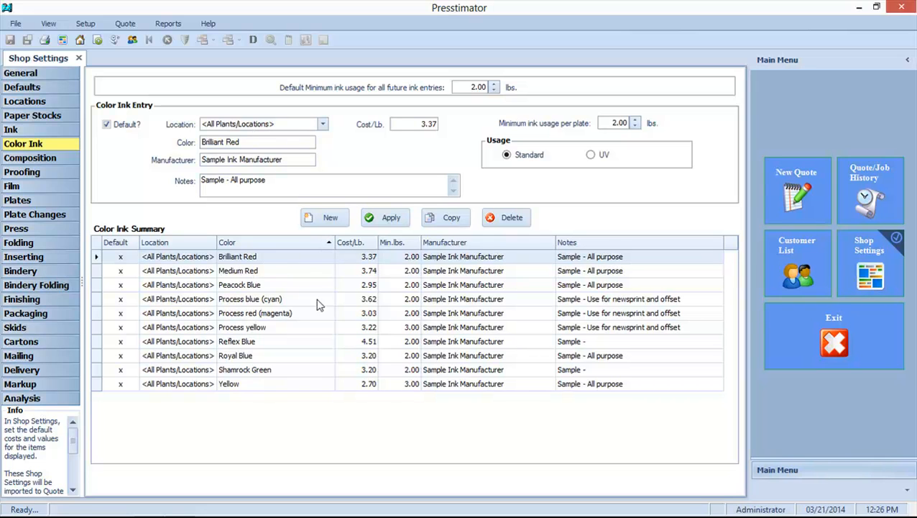
{"action": "left_click", "coordinate": [315, 262]}
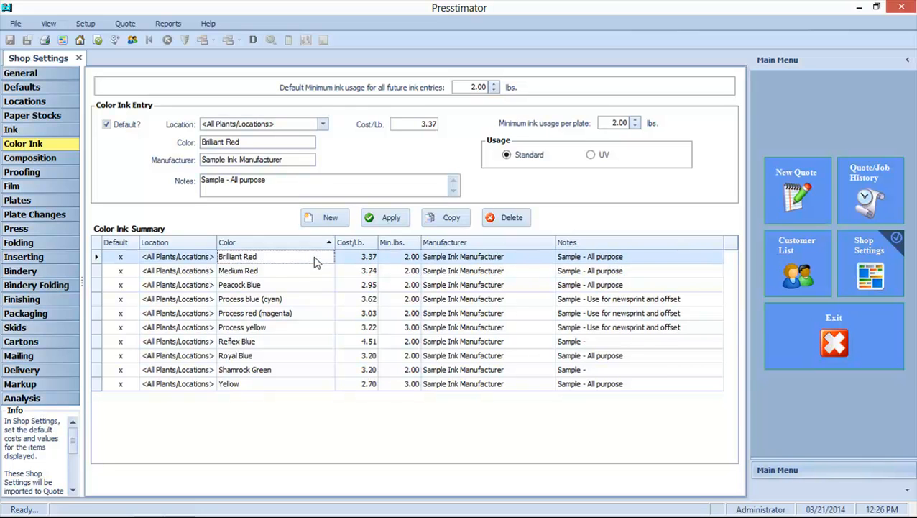
{"action": "left_click", "coordinate": [323, 125]}
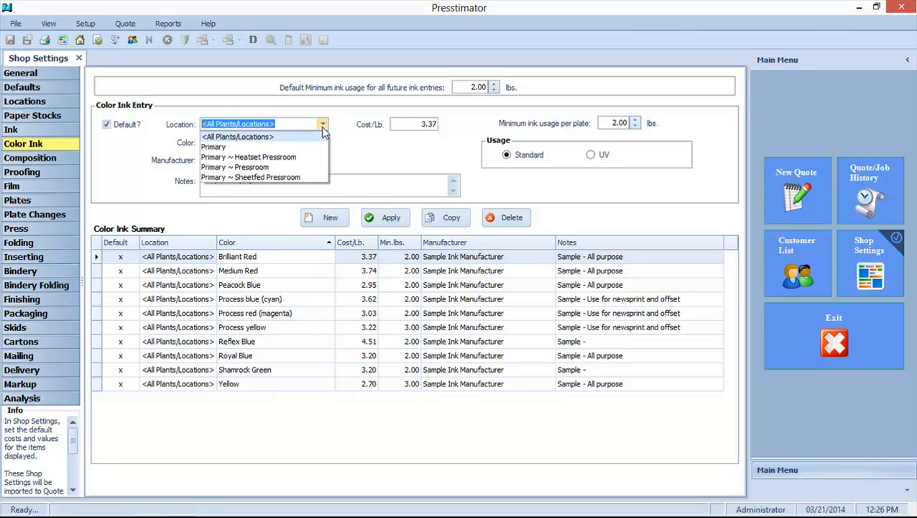
{"action": "left_click", "coordinate": [267, 167]}
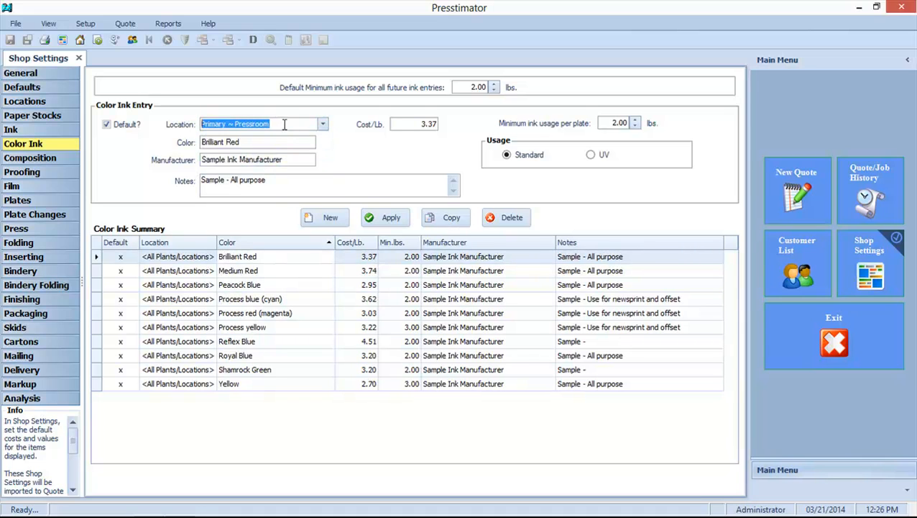
{"action": "left_click", "coordinate": [392, 219]}
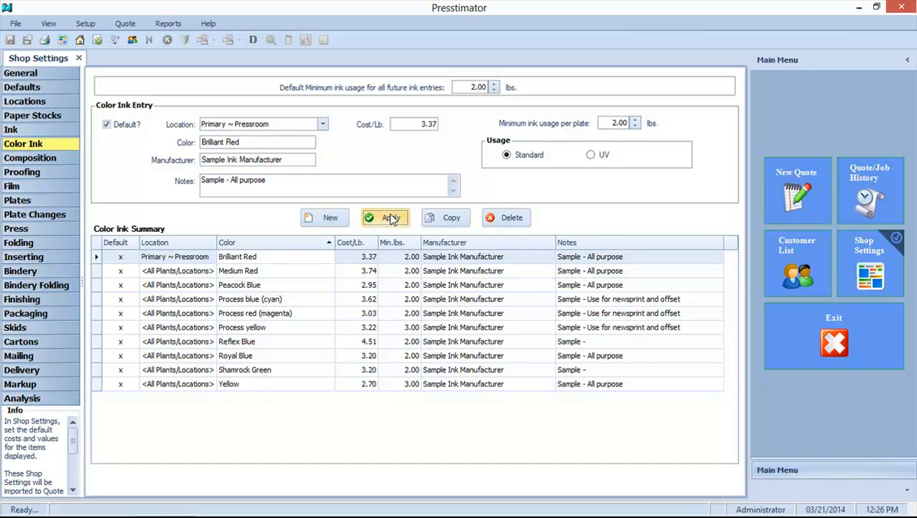
Duplicate the Brilliant Red ink as a default entry for the Primary ~ Sheetfed Pressroom location.
{"action": "left_click", "coordinate": [452, 218]}
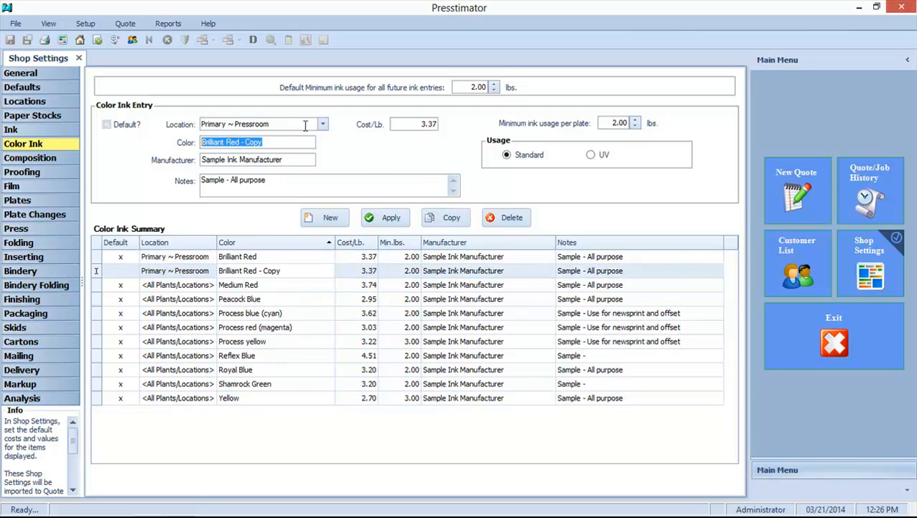
{"action": "left_click", "coordinate": [107, 124]}
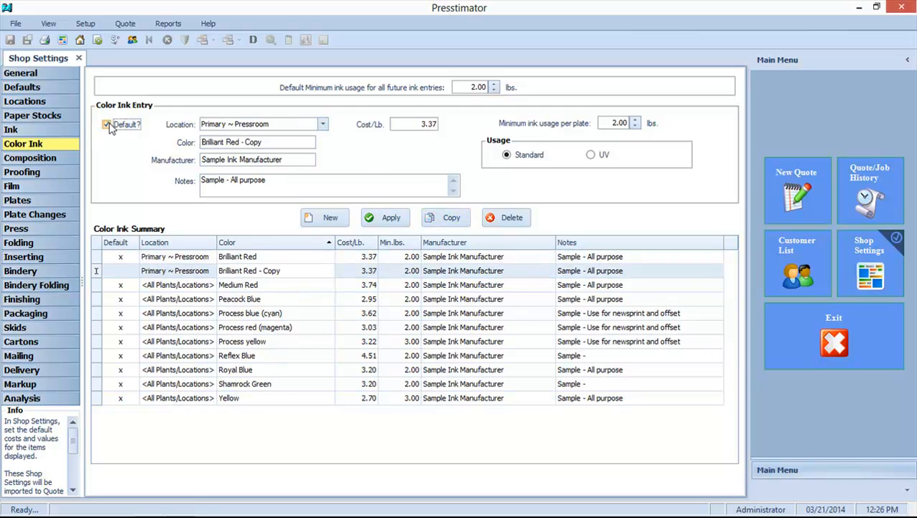
{"action": "left_click", "coordinate": [322, 124]}
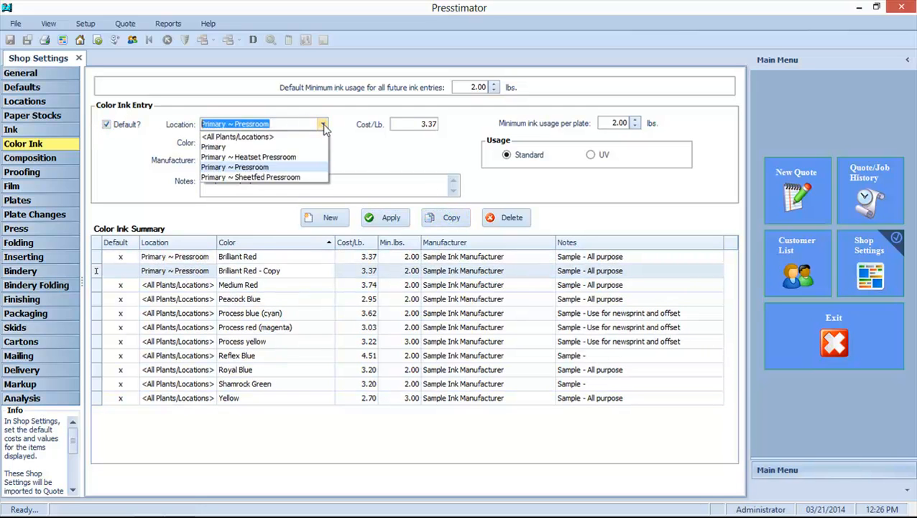
{"action": "left_click", "coordinate": [268, 177]}
Name the copied ink Brilliant Red, set its cost per pound to 4.00, and apply the entry.
{"action": "left_click", "coordinate": [282, 142]}
{"action": "left_click", "coordinate": [282, 142]}
{"action": "key", "text": "BackSpace"}
{"action": "key", "text": "BackSpace"}
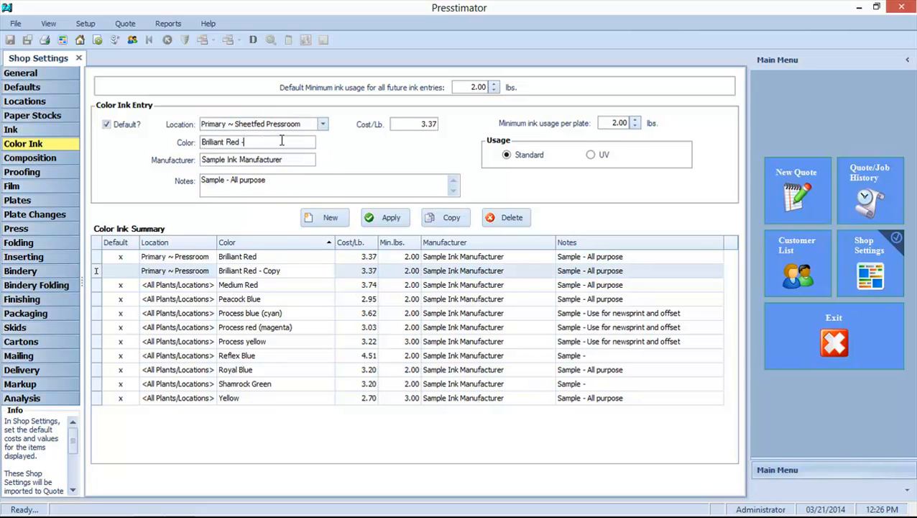
{"action": "left_click", "coordinate": [405, 124]}
{"action": "type", "text": "4"}
{"action": "left_click", "coordinate": [392, 219]}
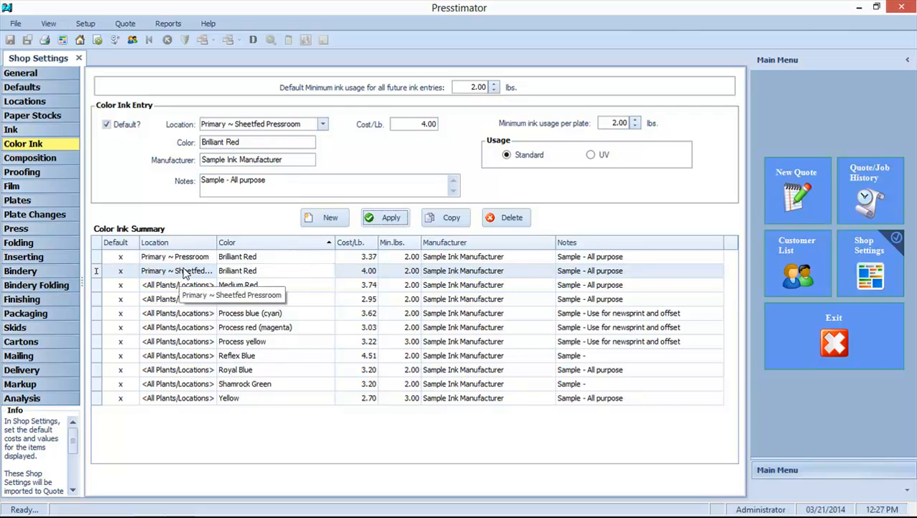
Check the proofing settings, and apply the Primary ~ Sheetfed Pressroom location to Sample SheetFed Press 1 in the press settings.
{"action": "left_click", "coordinate": [41, 173]}
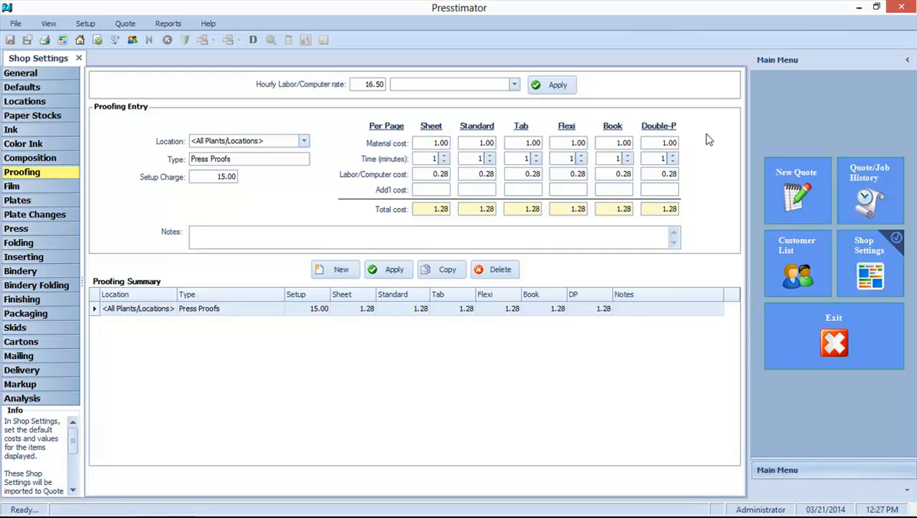
{"action": "left_click", "coordinate": [36, 227]}
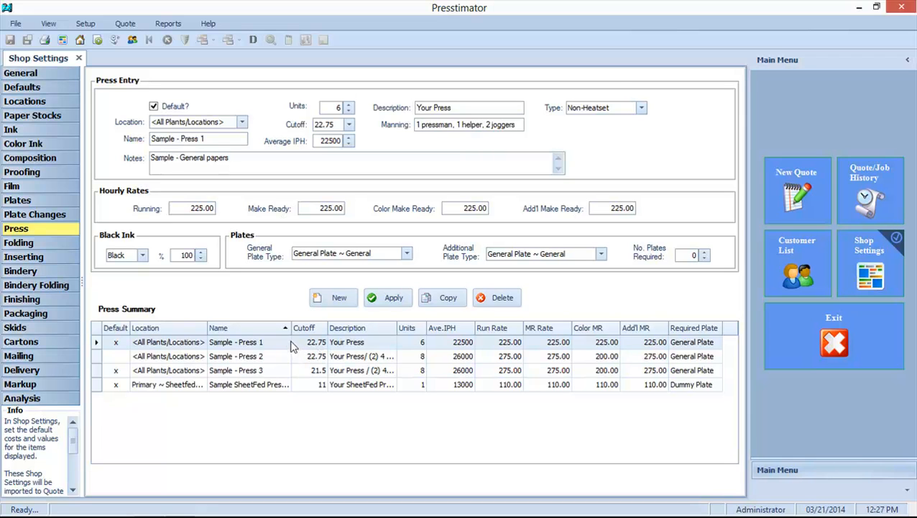
{"action": "left_click", "coordinate": [271, 386]}
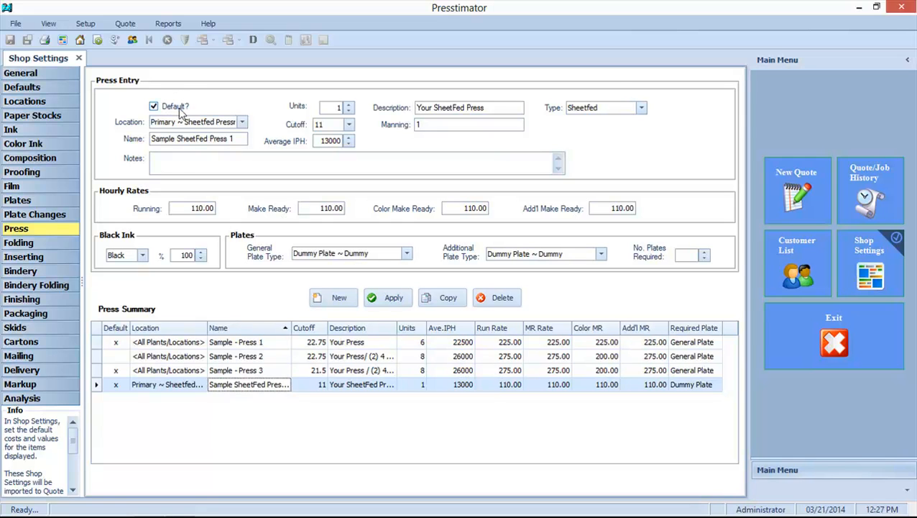
{"action": "left_click", "coordinate": [242, 124]}
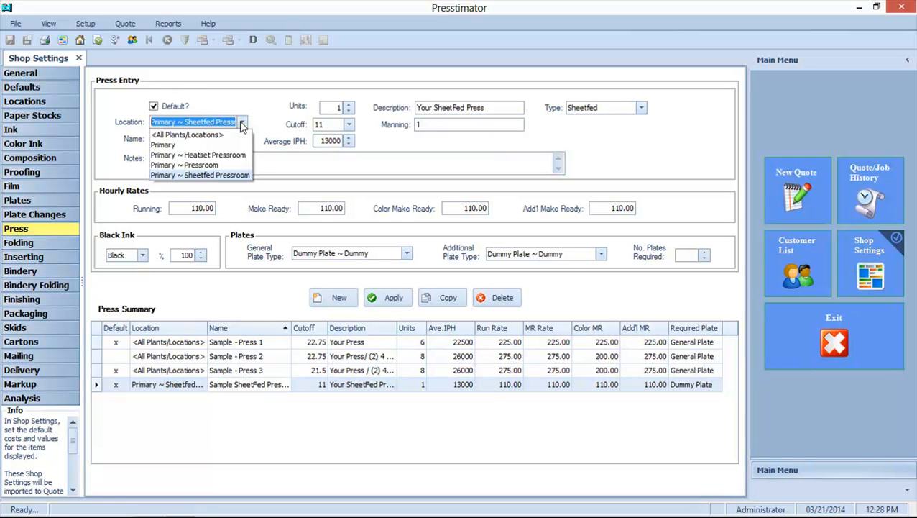
{"action": "left_click", "coordinate": [228, 174]}
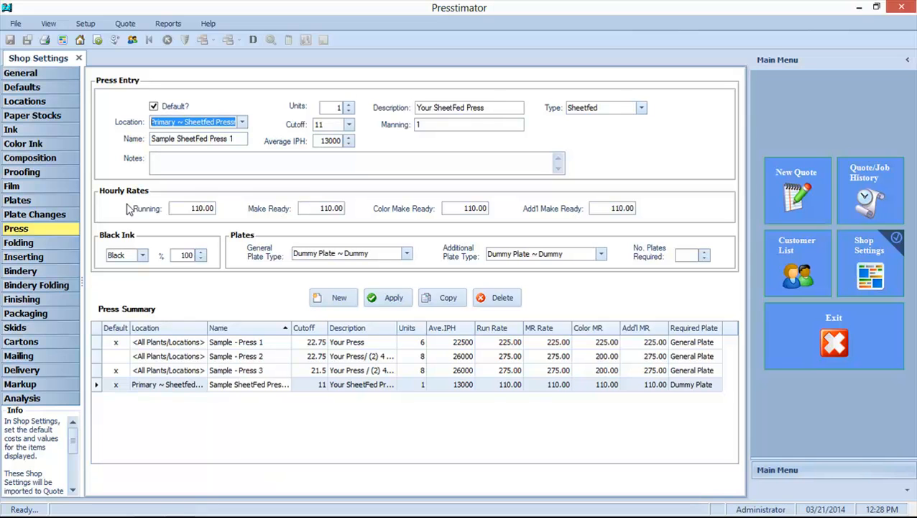
{"action": "left_click", "coordinate": [379, 302]}
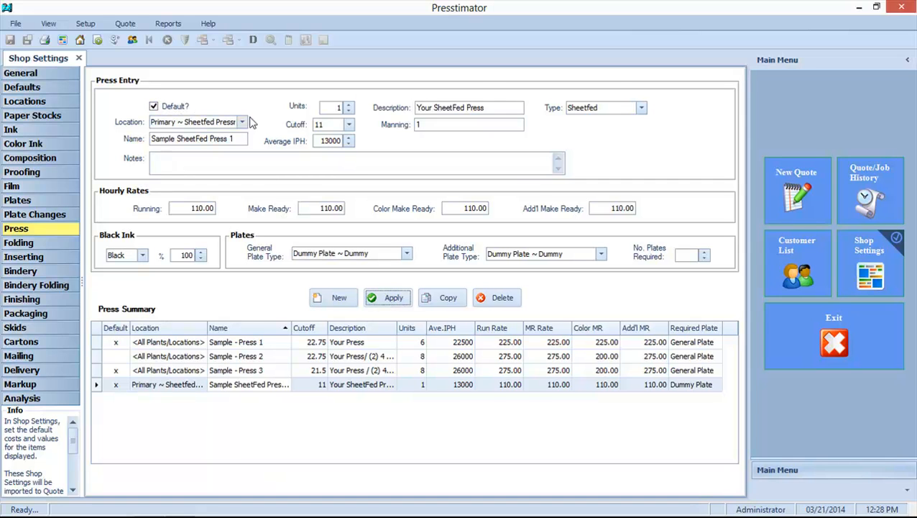
Review Sample - Press 1, and check the location choices for the Perfect Bind entry in the bindery settings.
{"action": "left_click", "coordinate": [237, 344]}
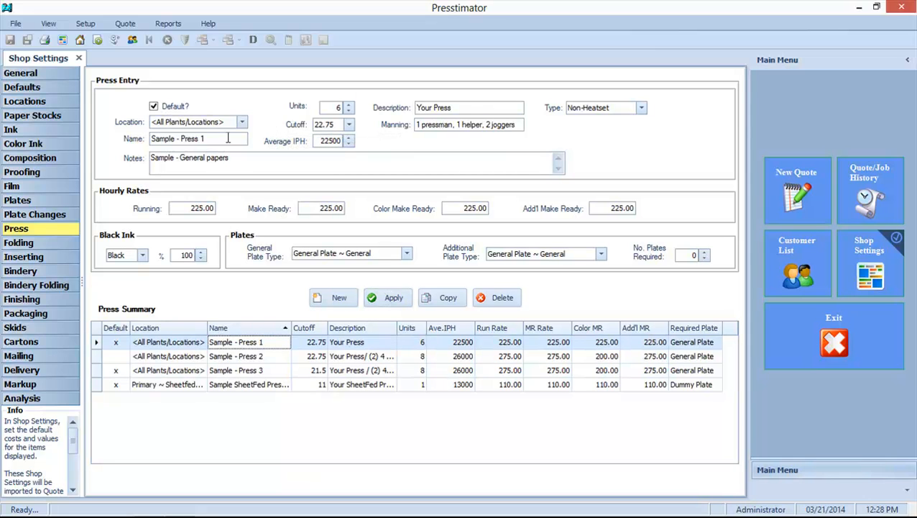
{"action": "left_click", "coordinate": [20, 274]}
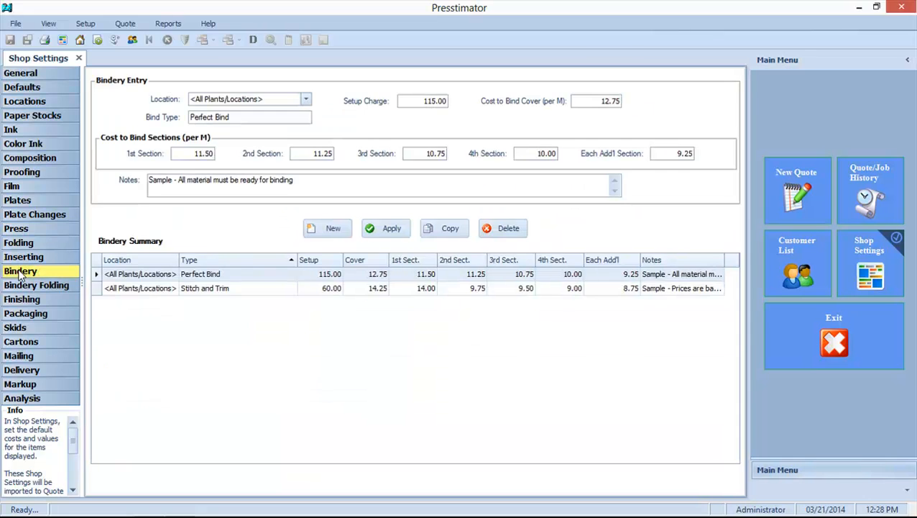
{"action": "left_click", "coordinate": [306, 100]}
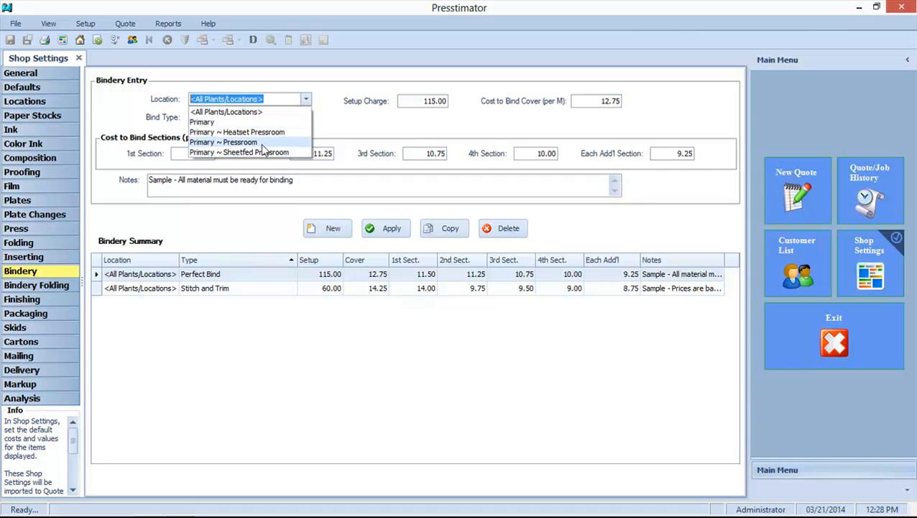
{"action": "left_click", "coordinate": [261, 113]}
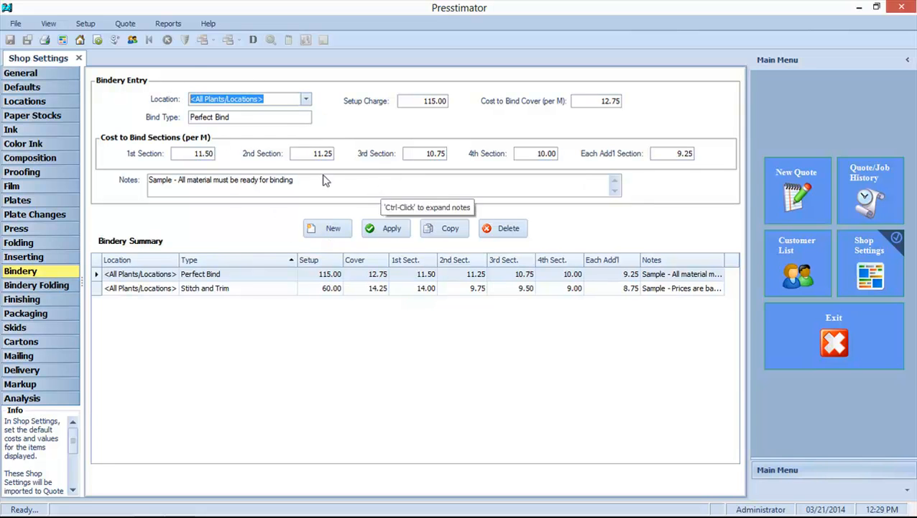
{"action": "left_click", "coordinate": [306, 100]}
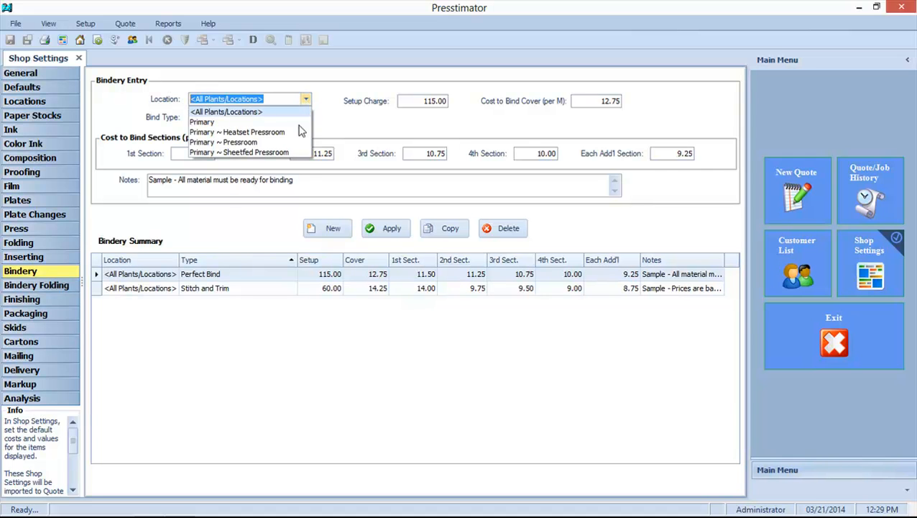
{"action": "left_click", "coordinate": [232, 112]}
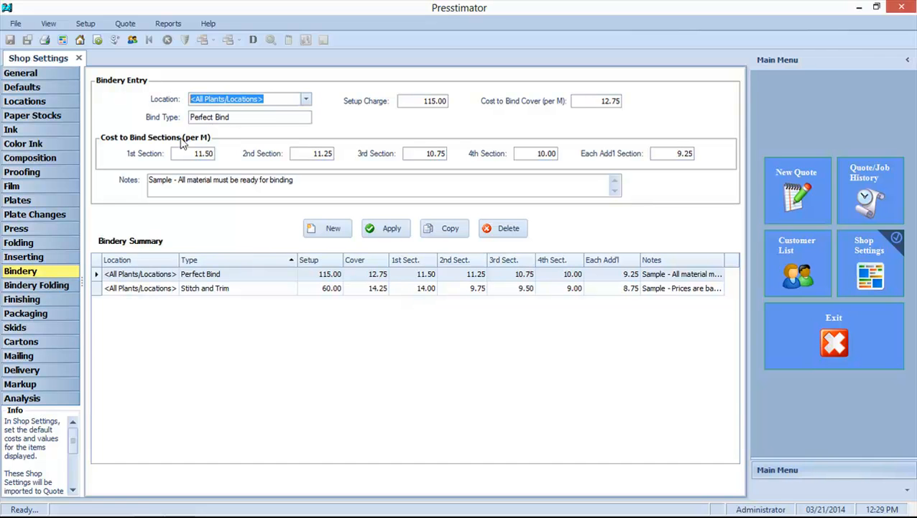
Check the location choices for the Onserting entry in the finishing settings.
{"action": "left_click", "coordinate": [48, 299]}
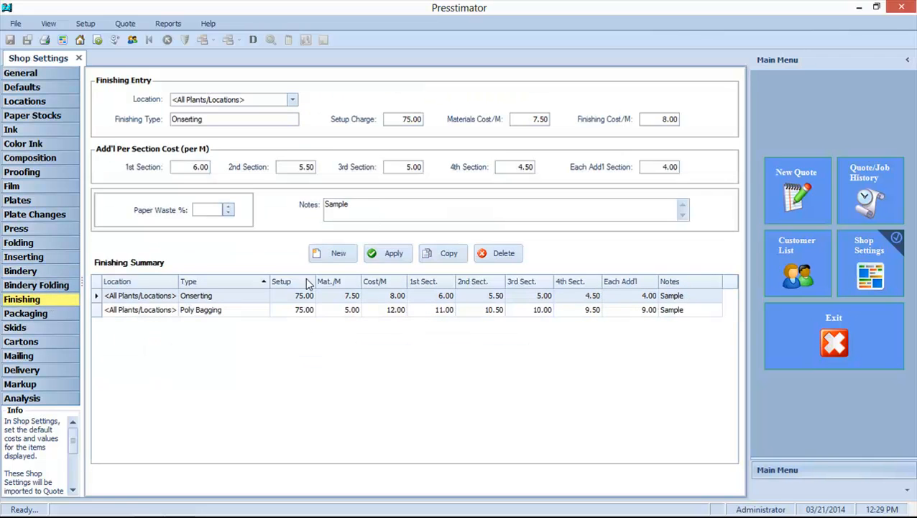
{"action": "left_click", "coordinate": [292, 100]}
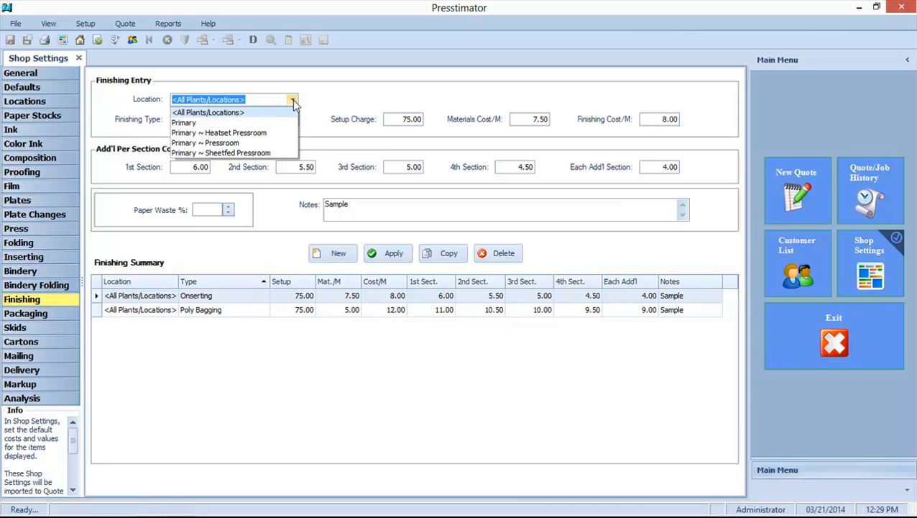
{"action": "left_click", "coordinate": [294, 104]}
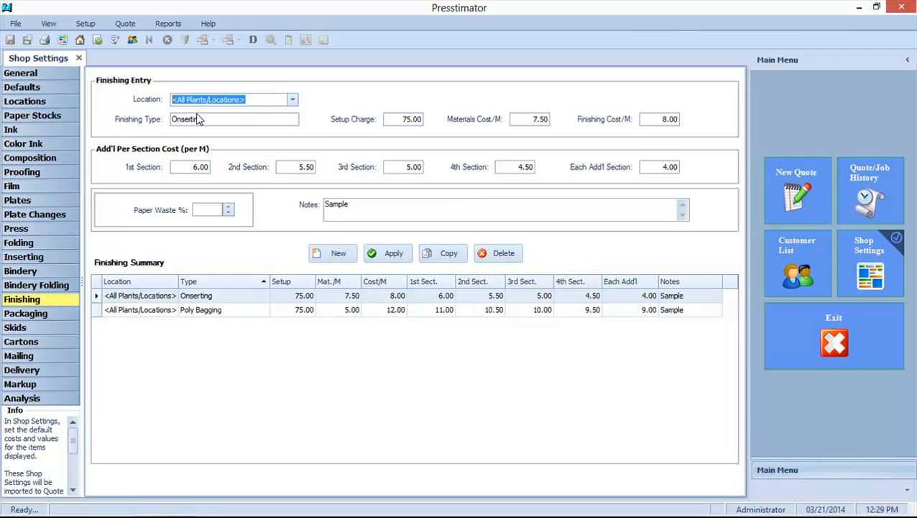
Close the shop settings and start a new quote named Sample for the Primary plant.
{"action": "left_click", "coordinate": [79, 58]}
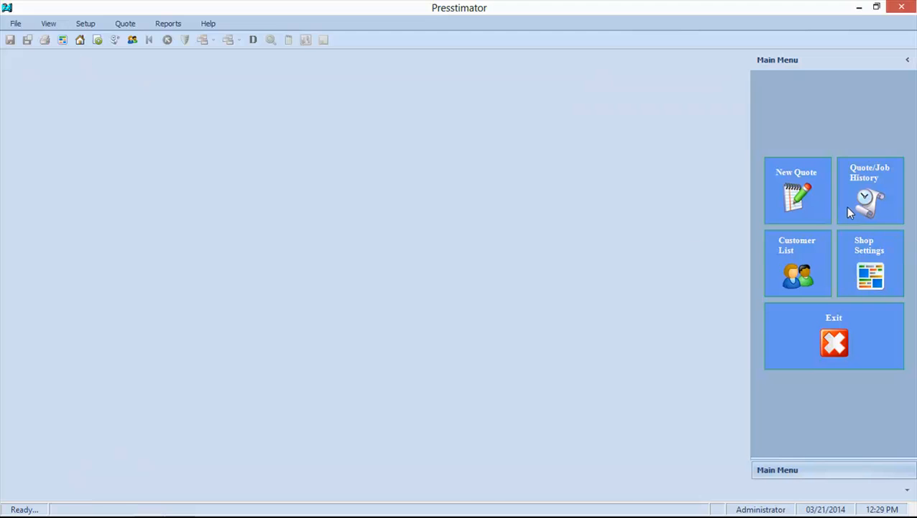
{"action": "left_click", "coordinate": [781, 173]}
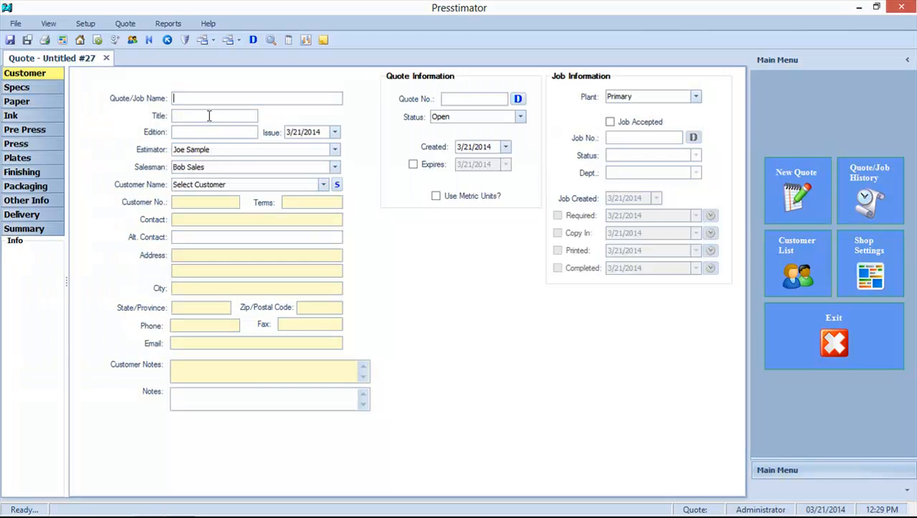
{"action": "type", "text": "Sample"}
{"action": "left_click", "coordinate": [696, 99]}
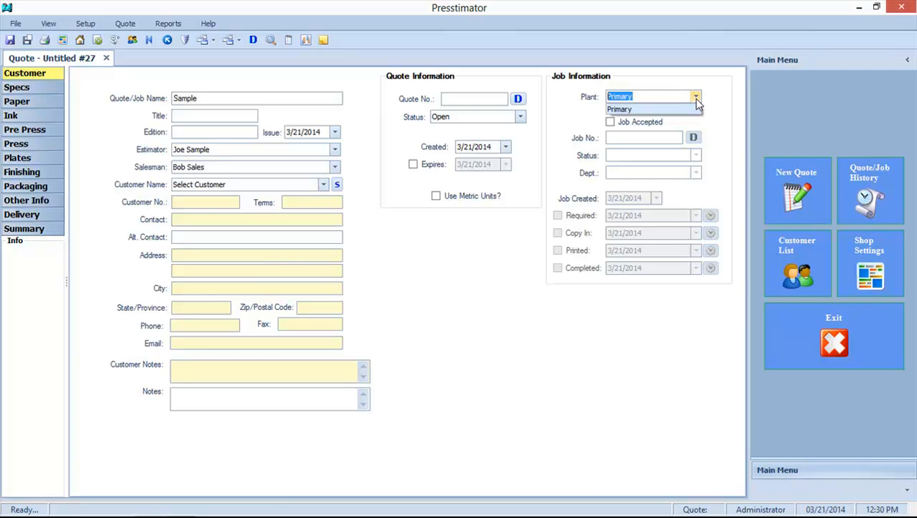
{"action": "left_click", "coordinate": [696, 99]}
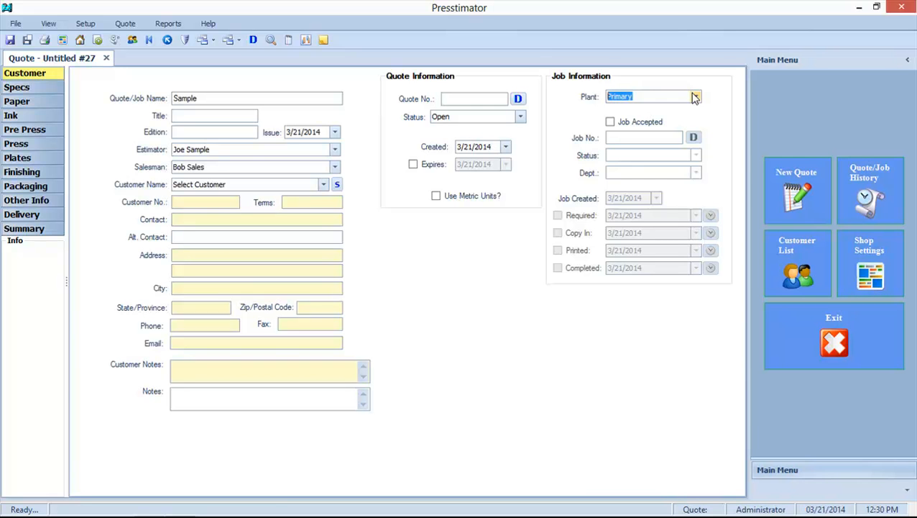
{"action": "left_click", "coordinate": [697, 97]}
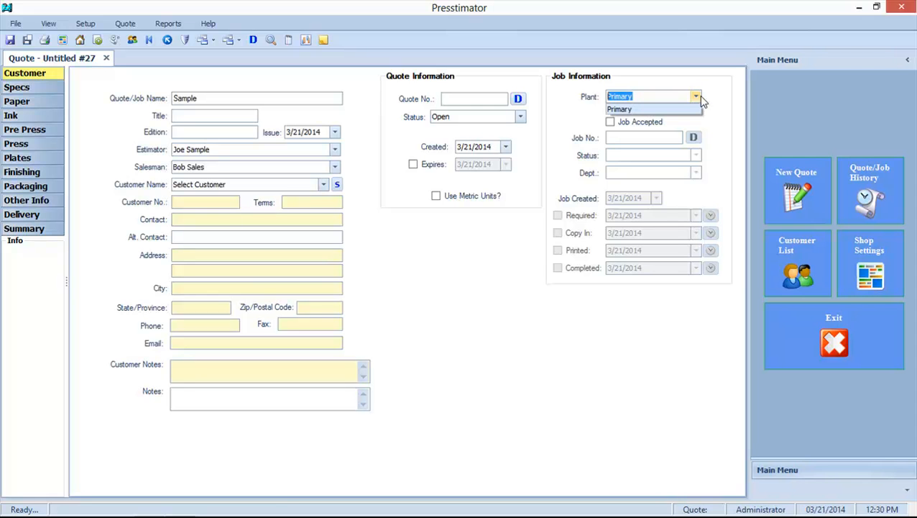
{"action": "left_click", "coordinate": [699, 96]}
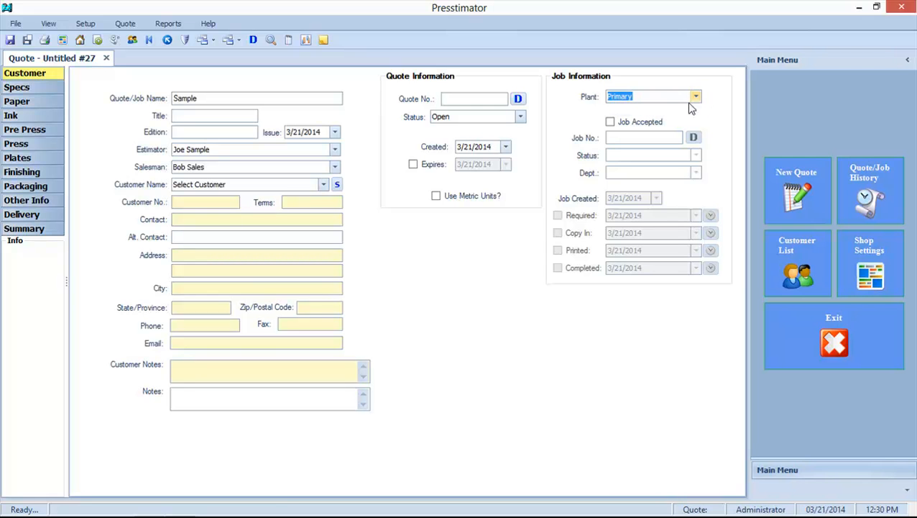
In the quote specs, enter 20000 copies, 24 total pages and a web width of 34, keeping section 1 at the Pressroom location.
{"action": "left_click", "coordinate": [29, 88]}
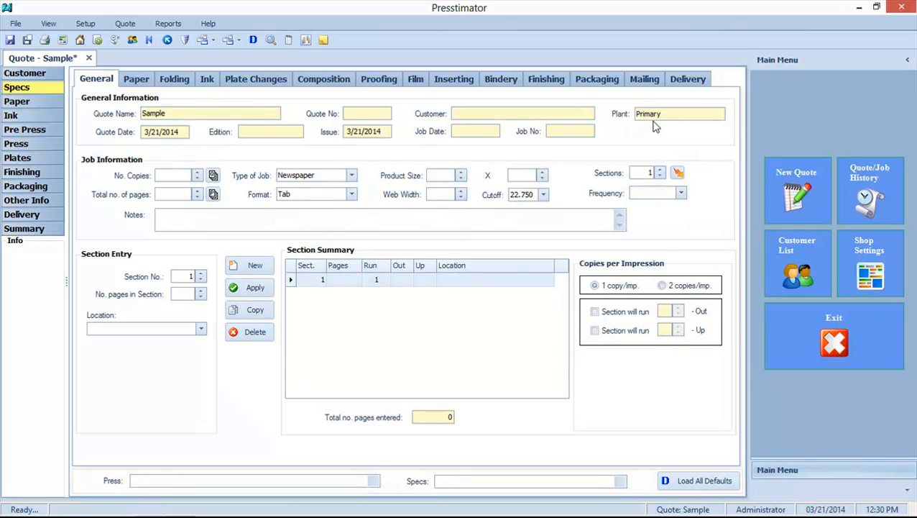
{"action": "left_click", "coordinate": [201, 329]}
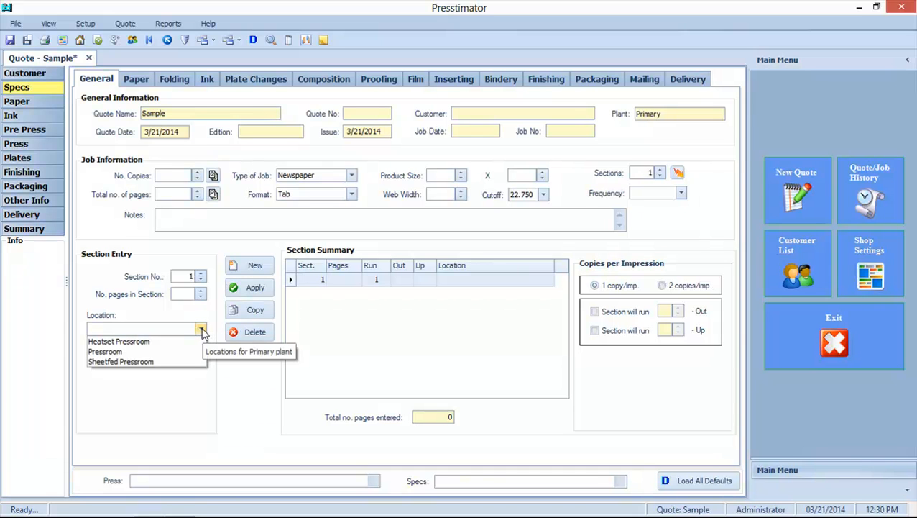
{"action": "left_click", "coordinate": [202, 329]}
{"action": "left_click", "coordinate": [172, 175]}
{"action": "type", "text": "20000"}
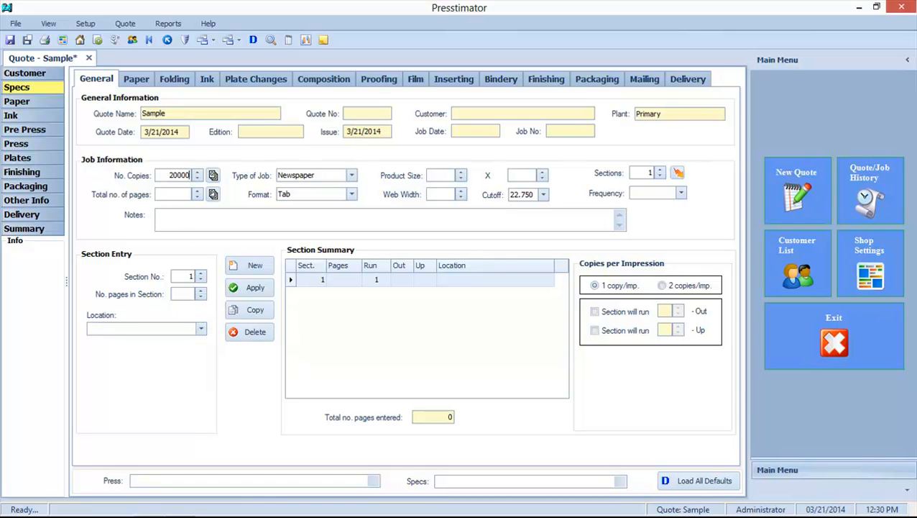
{"action": "left_click", "coordinate": [186, 195]}
{"action": "type", "text": "24"}
{"action": "left_click", "coordinate": [439, 194]}
{"action": "type", "text": "34"}
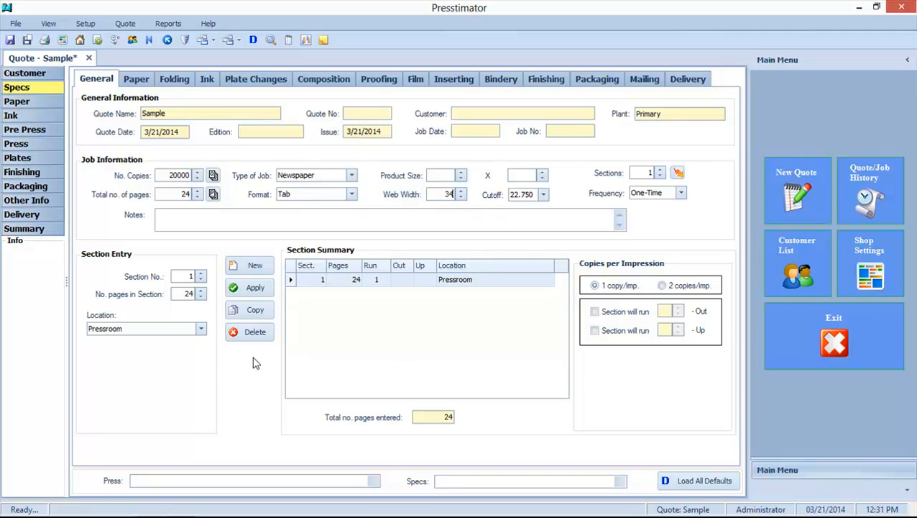
{"action": "left_click", "coordinate": [201, 329]}
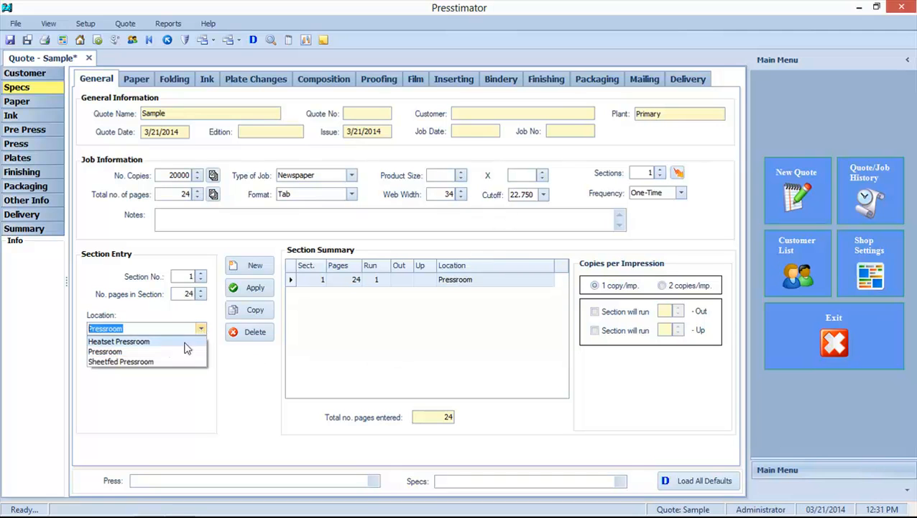
{"action": "left_click", "coordinate": [139, 348]}
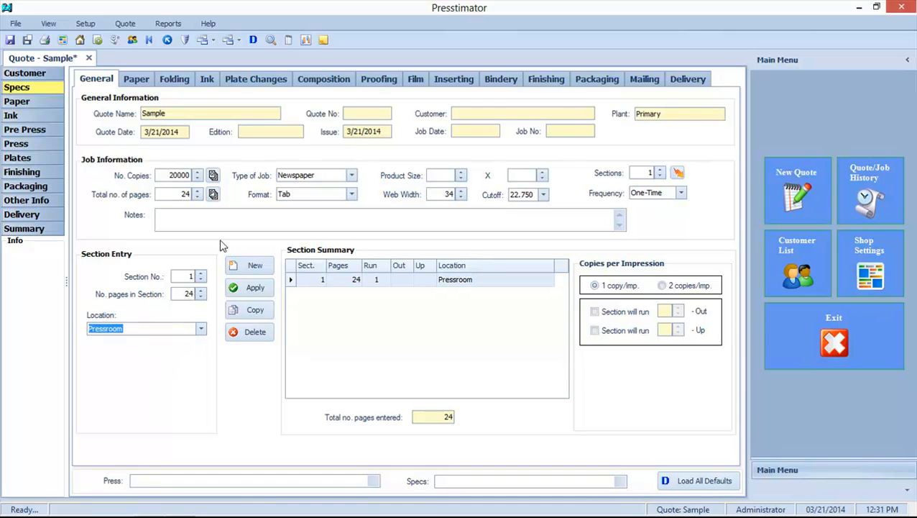
Change the job to 2 pages in Sheet format on 8.5 x 11 paper, with section 1 assigned to the Sheetfed Pressroom.
{"action": "double_click", "coordinate": [180, 194]}
{"action": "type", "text": "2"}
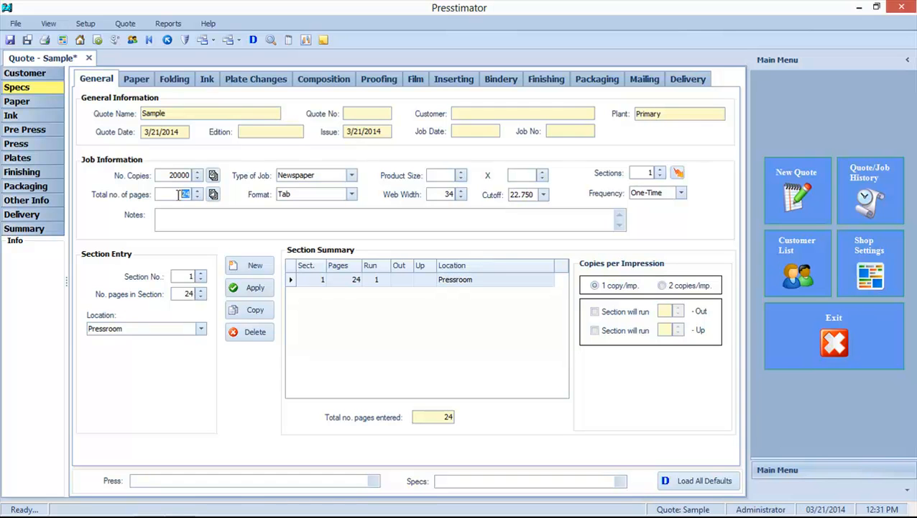
{"action": "left_click", "coordinate": [352, 194]}
{"action": "left_click", "coordinate": [334, 206]}
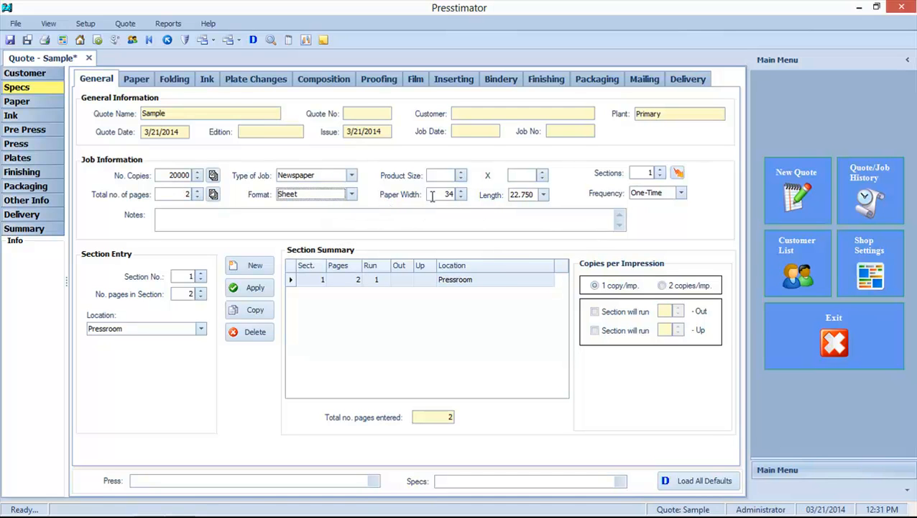
{"action": "left_click_drag", "start_coordinate": [436, 194], "coordinate": [464, 197]}
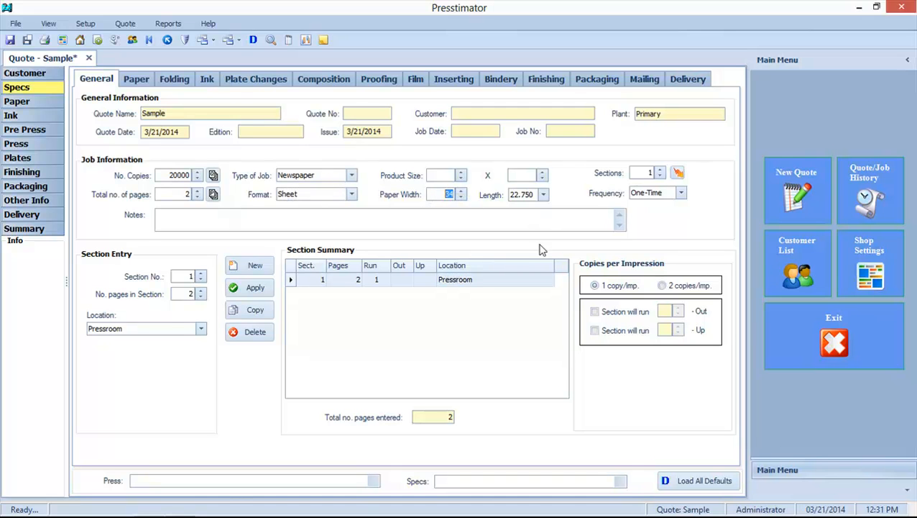
{"action": "type", "text": "8.5"}
{"action": "left_click_drag", "start_coordinate": [535, 195], "coordinate": [509, 195]}
{"action": "type", "text": "11"}
{"action": "left_click", "coordinate": [201, 329]}
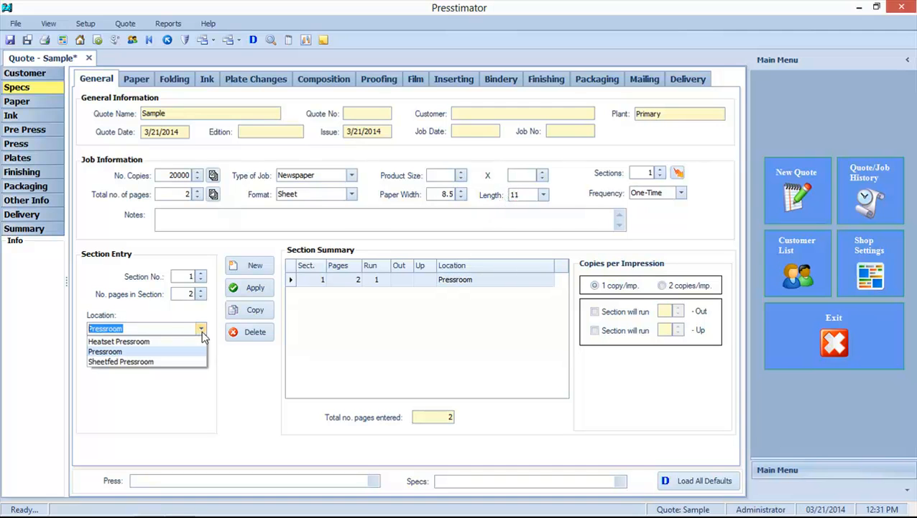
{"action": "left_click", "coordinate": [148, 362]}
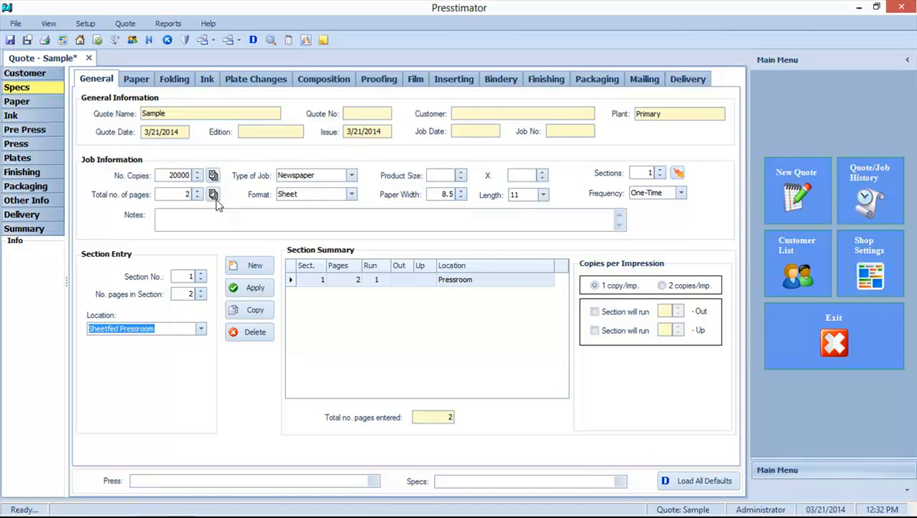
Set the job to 24 total pages in Tab format with a web width of 34 and a 22.75 cutoff, and apply the section.
{"action": "left_click", "coordinate": [177, 194]}
{"action": "type", "text": "24"}
{"action": "left_click", "coordinate": [351, 194]}
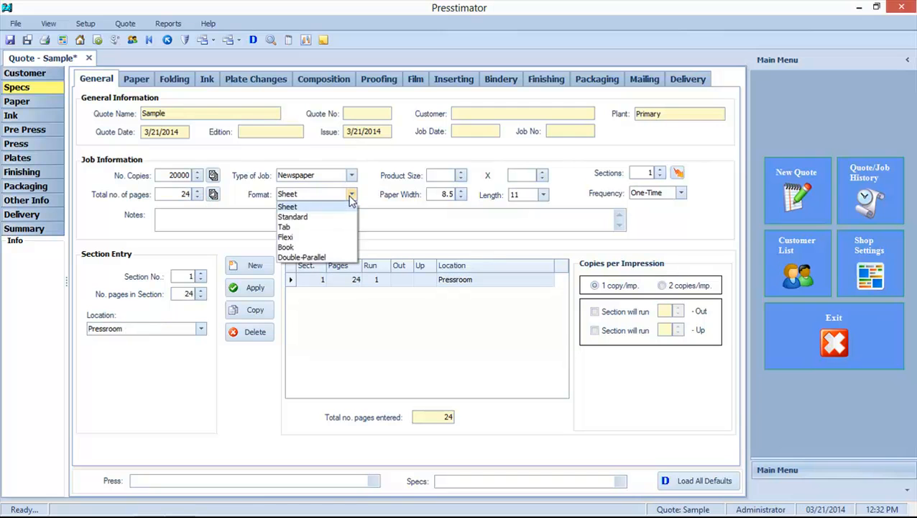
{"action": "left_click", "coordinate": [308, 226]}
{"action": "left_click", "coordinate": [444, 194]}
{"action": "type", "text": "34"}
{"action": "left_click", "coordinate": [514, 194]}
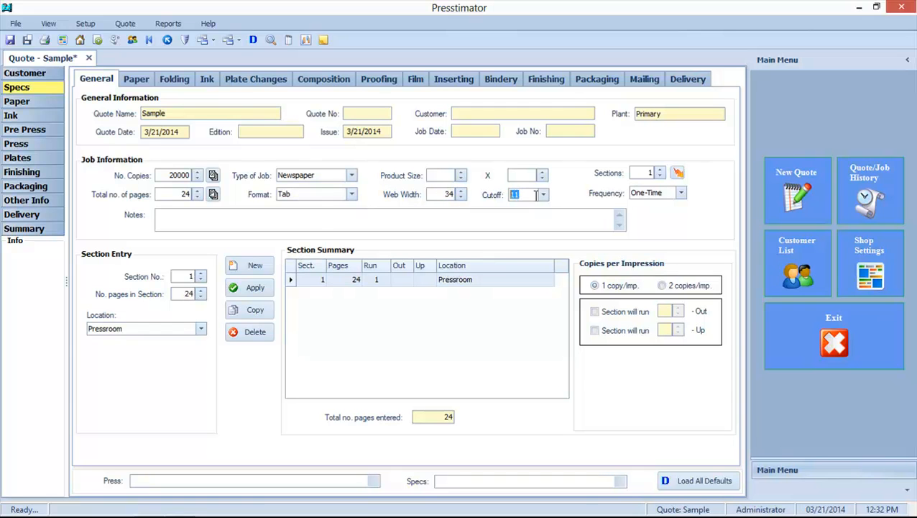
{"action": "left_click", "coordinate": [544, 194]}
{"action": "left_click", "coordinate": [525, 228]}
{"action": "left_click", "coordinate": [255, 288]}
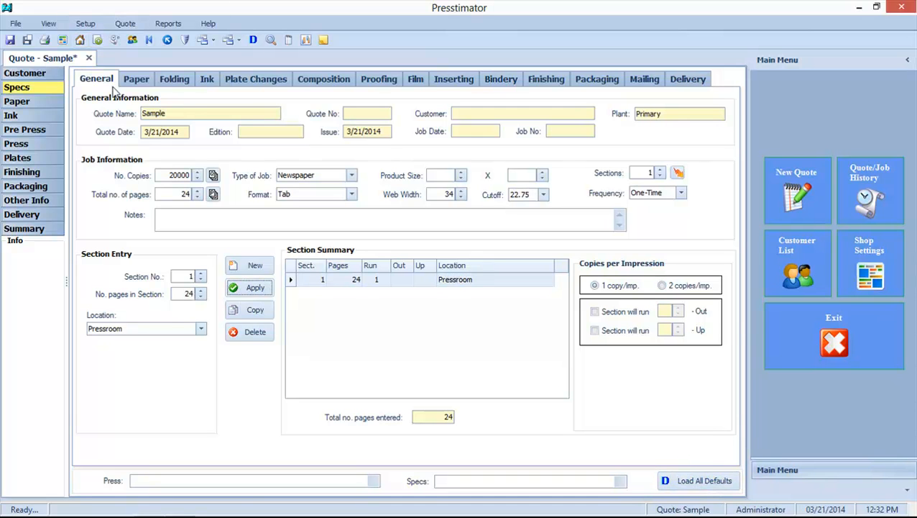
In the bindery specs, enable binding with the Stitch and Trim type and a finished size of 11 x 16.
{"action": "left_click", "coordinate": [503, 81]}
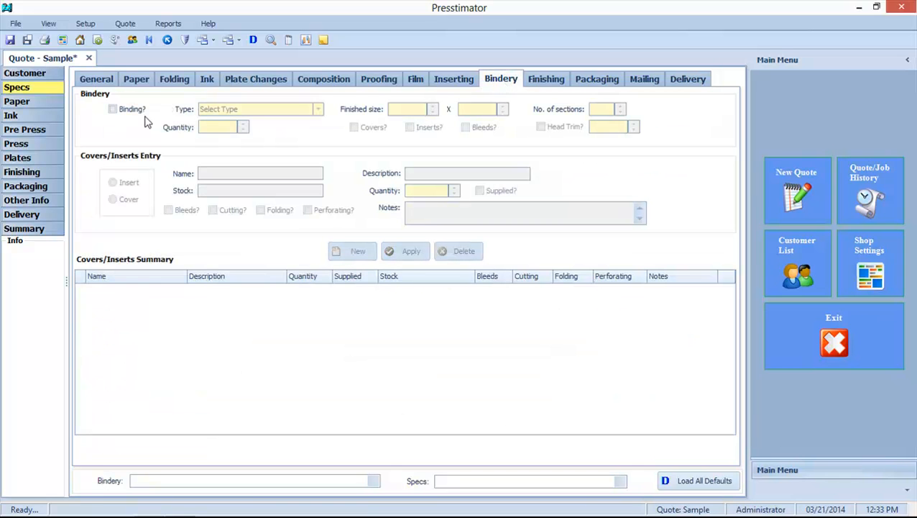
{"action": "left_click", "coordinate": [112, 109]}
{"action": "left_click", "coordinate": [317, 110]}
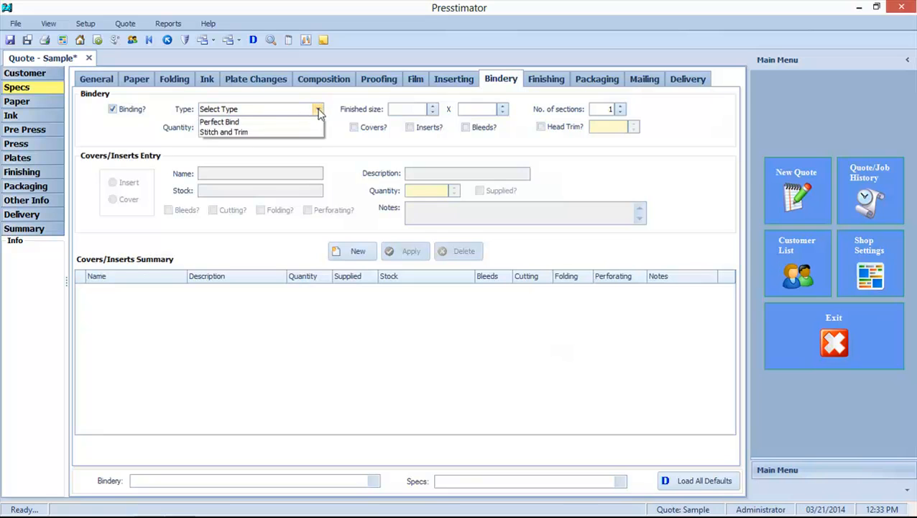
{"action": "left_click", "coordinate": [242, 132]}
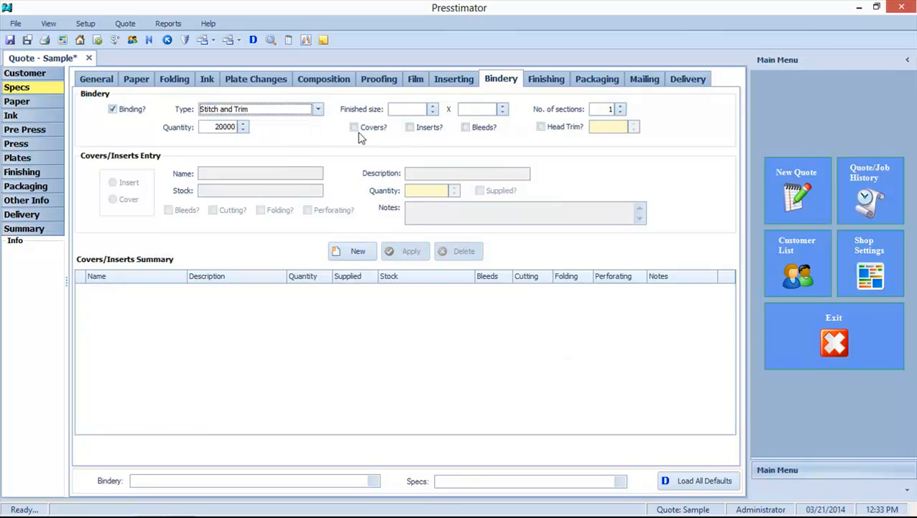
{"action": "left_click", "coordinate": [398, 110]}
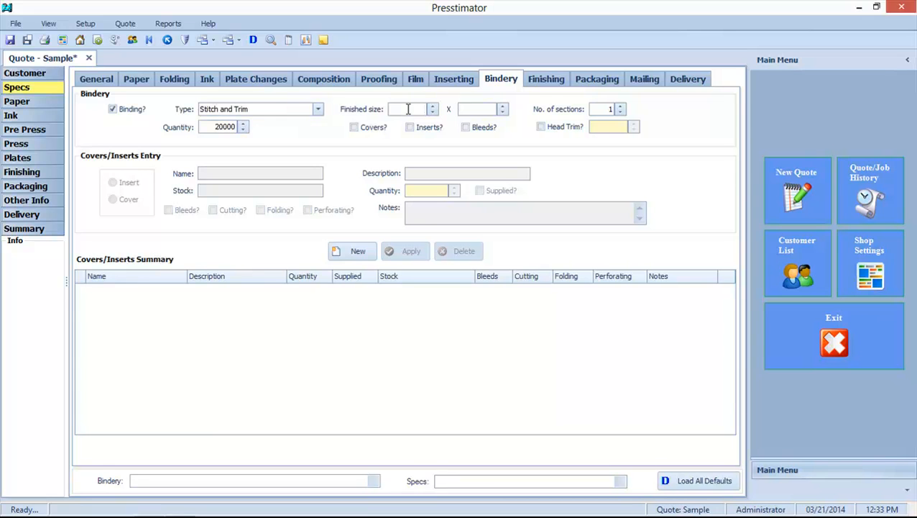
{"action": "type", "text": "11"}
{"action": "key", "text": "Tab"}
{"action": "type", "text": "16"}
Enable inserts for the binding and add an insert named "Insert #1" with 50# stock.
{"action": "left_click", "coordinate": [416, 129]}
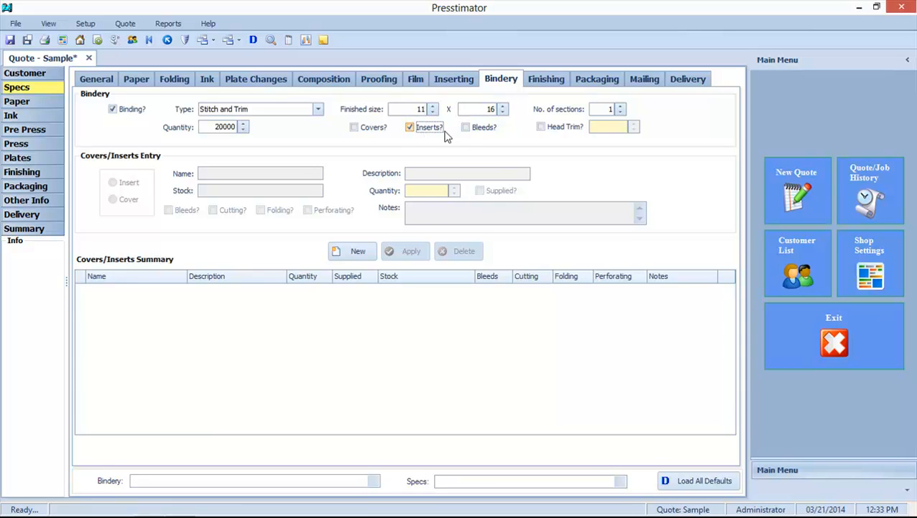
{"action": "left_click", "coordinate": [352, 252]}
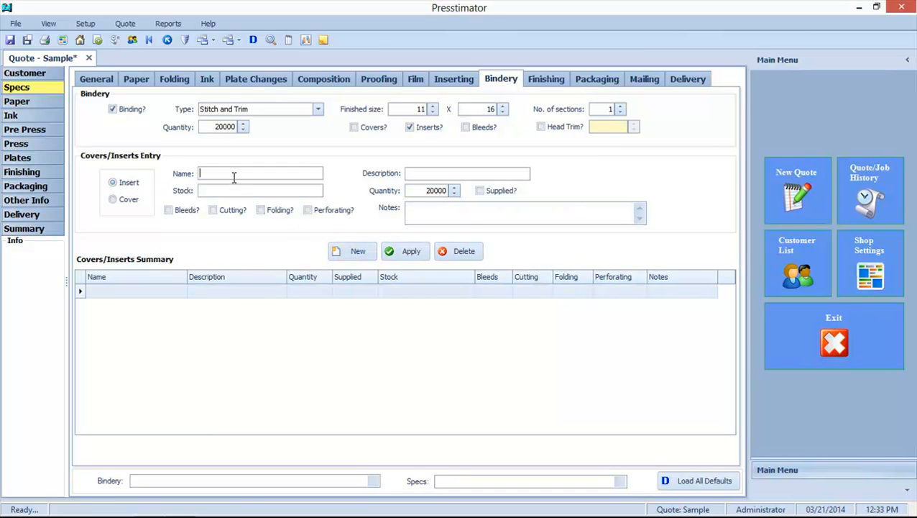
{"action": "type", "text": "Insert #1"}
{"action": "left_click", "coordinate": [240, 192]}
{"action": "type", "text": "50#"}
{"action": "left_click", "coordinate": [410, 254]}
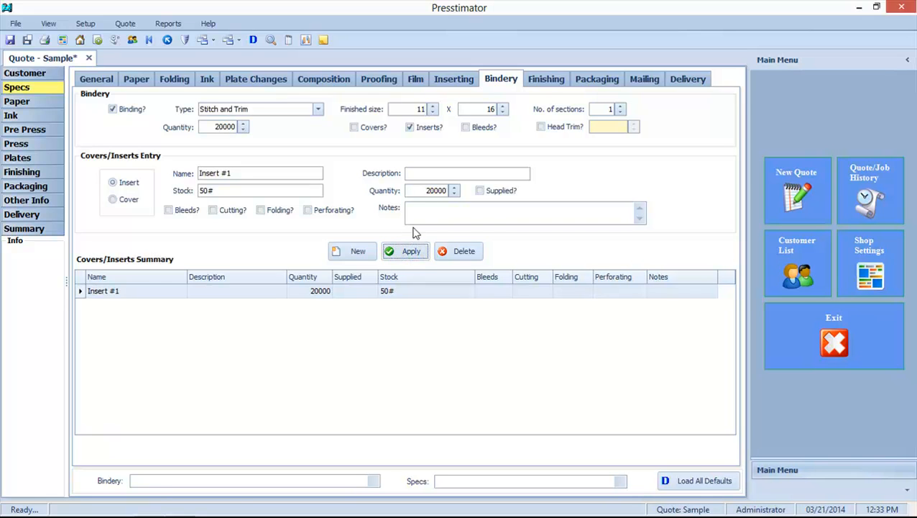
Enter the description "8.5 x 11 Offset" for Insert #1 and apply it to the inserts summary.
{"action": "left_click", "coordinate": [432, 174]}
{"action": "type", "text": "8.5"}
{"action": "type", "text": " x 11"}
{"action": "type", "text": " Offe"}
{"action": "type", "text": "st"}
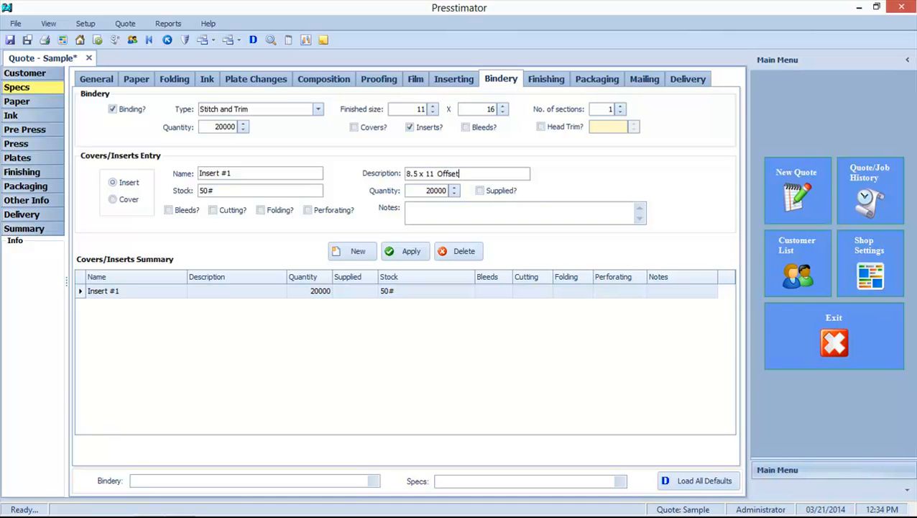
{"action": "left_click", "coordinate": [407, 253]}
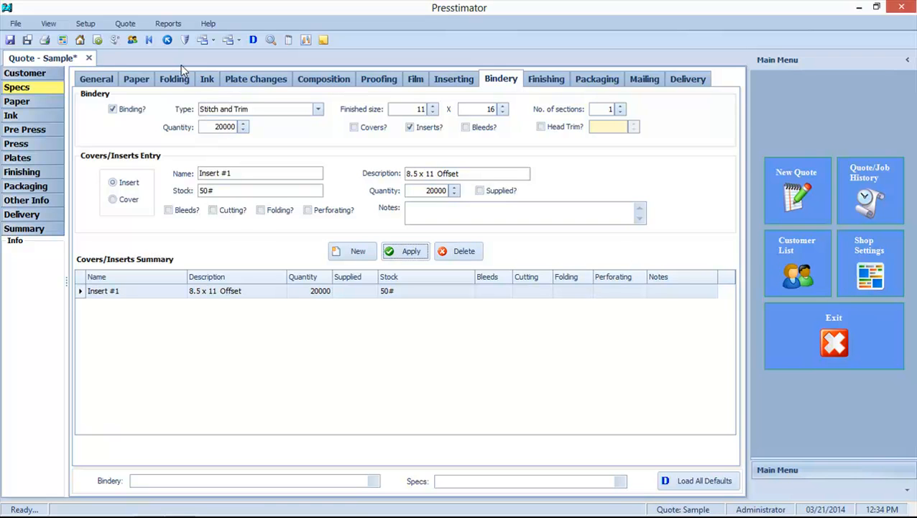
In the bindery finishing costs, import the SheetFed Insert #1 quote as Insert #1's print cost and save the entry to the summary.
{"action": "left_click", "coordinate": [168, 41]}
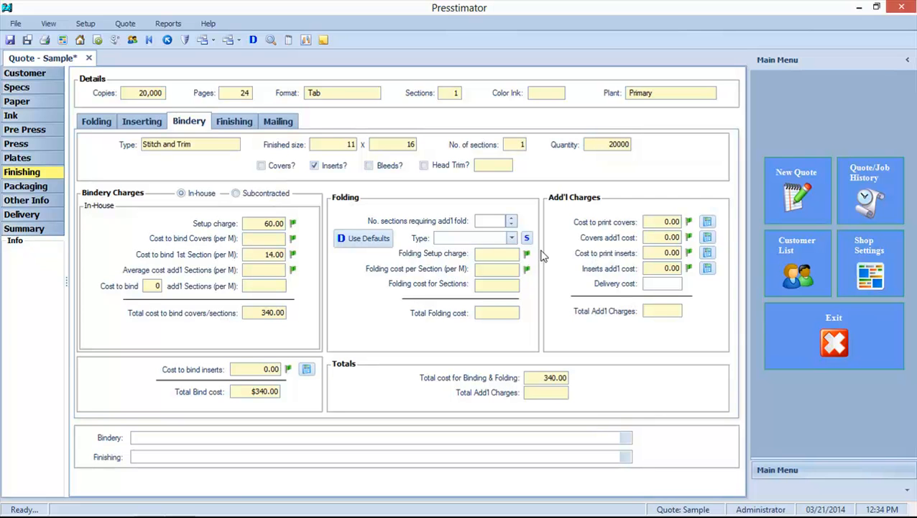
{"action": "left_click", "coordinate": [707, 255]}
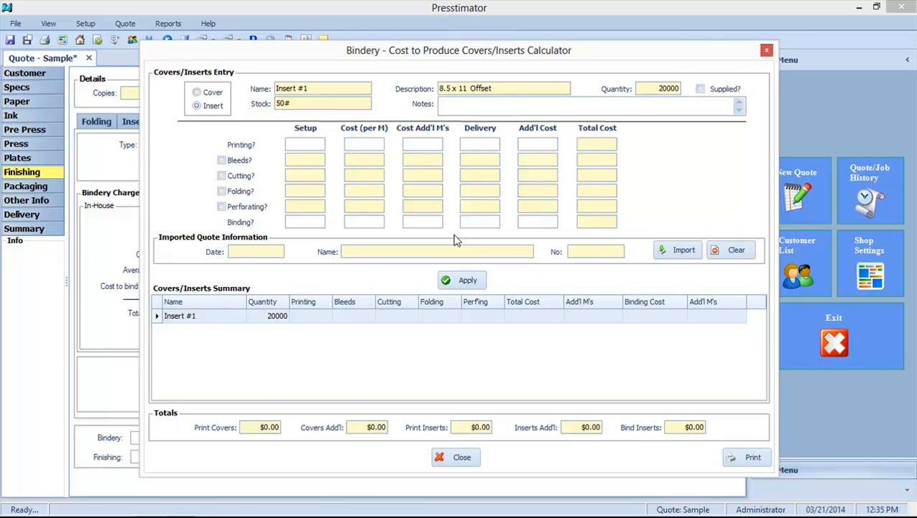
{"action": "left_click", "coordinate": [672, 252]}
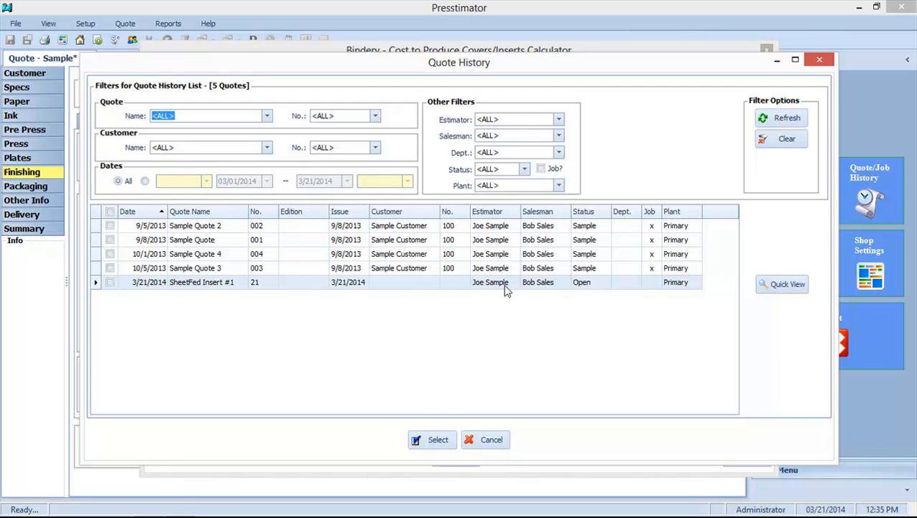
{"action": "left_click", "coordinate": [789, 286]}
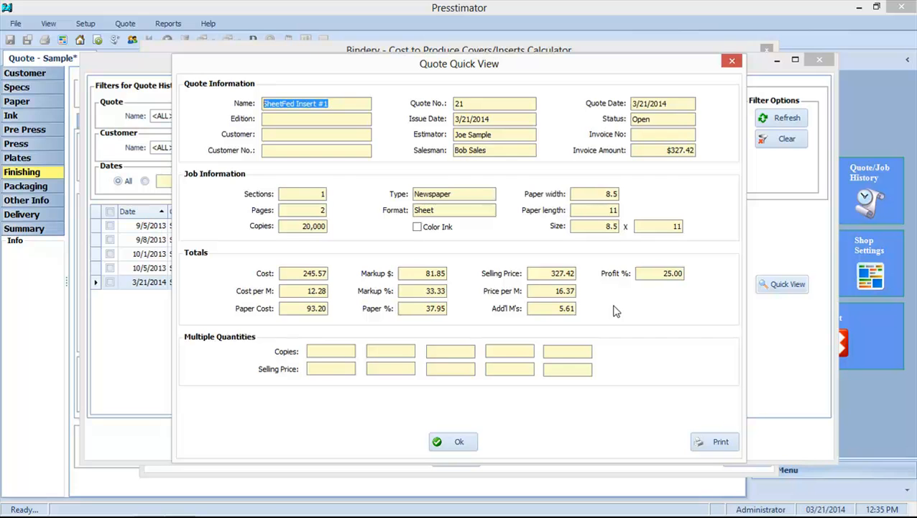
{"action": "left_click", "coordinate": [460, 442]}
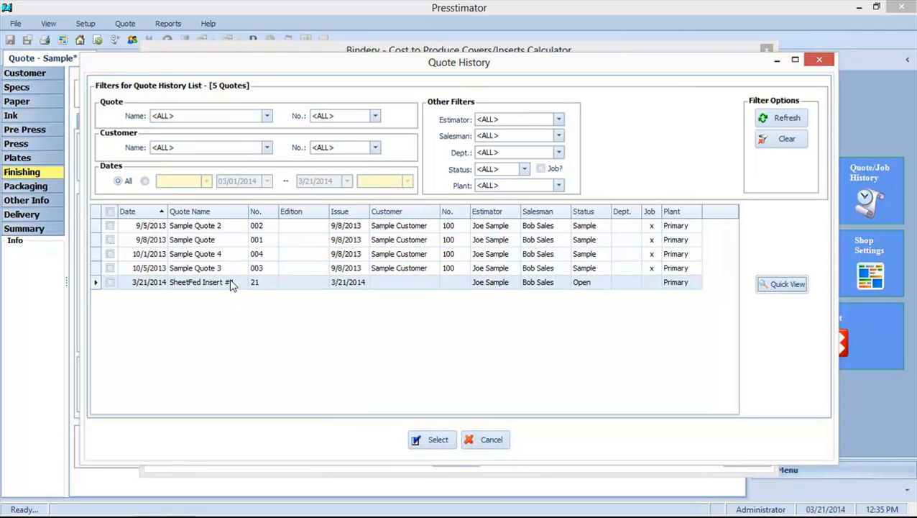
{"action": "left_click", "coordinate": [435, 440]}
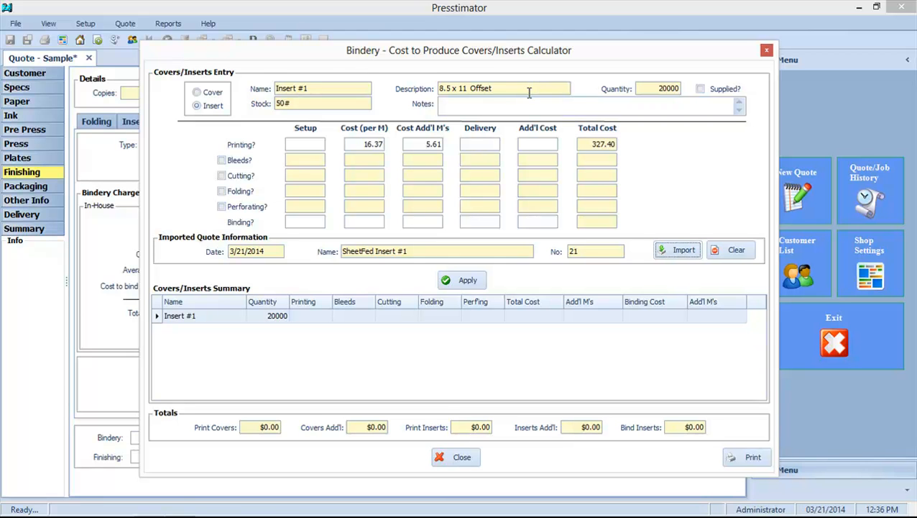
{"action": "left_click", "coordinate": [459, 460]}
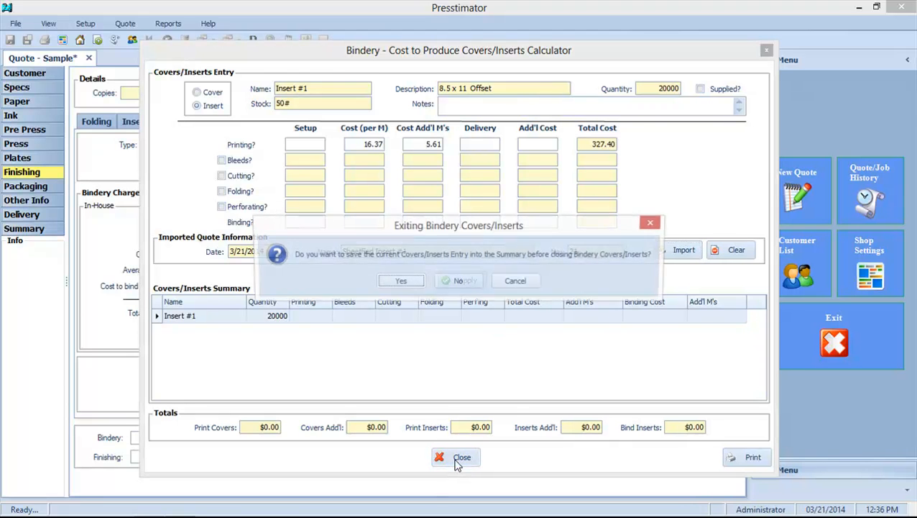
{"action": "left_click", "coordinate": [400, 281]}
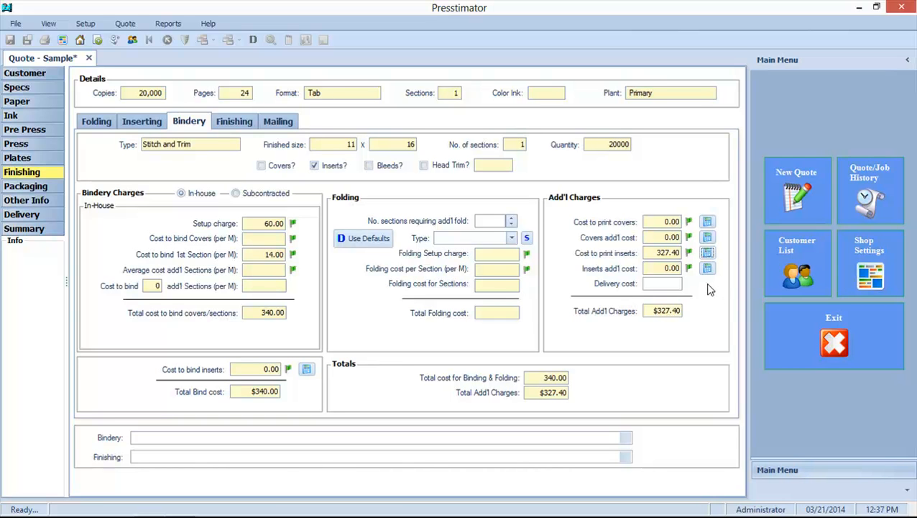
From the quote specs, load all defaults with the option to import all shop settings first.
{"action": "left_click", "coordinate": [29, 88]}
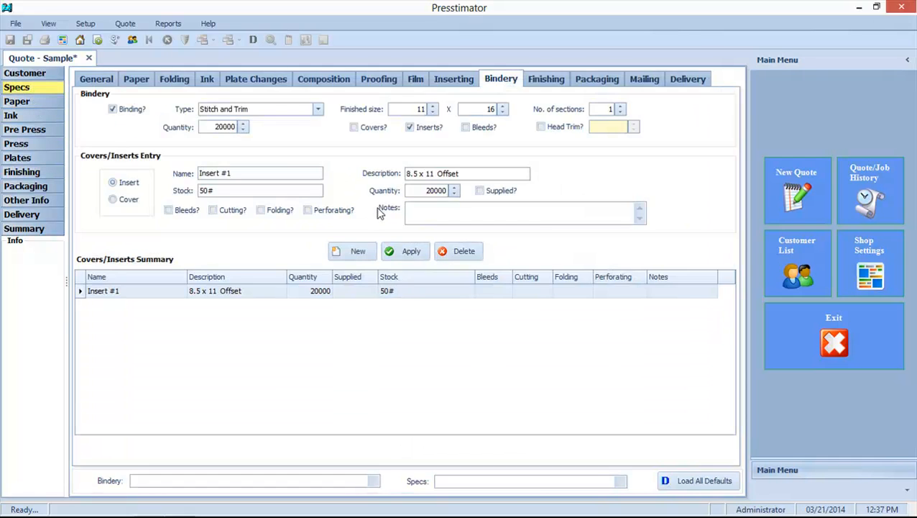
{"action": "left_click", "coordinate": [699, 479]}
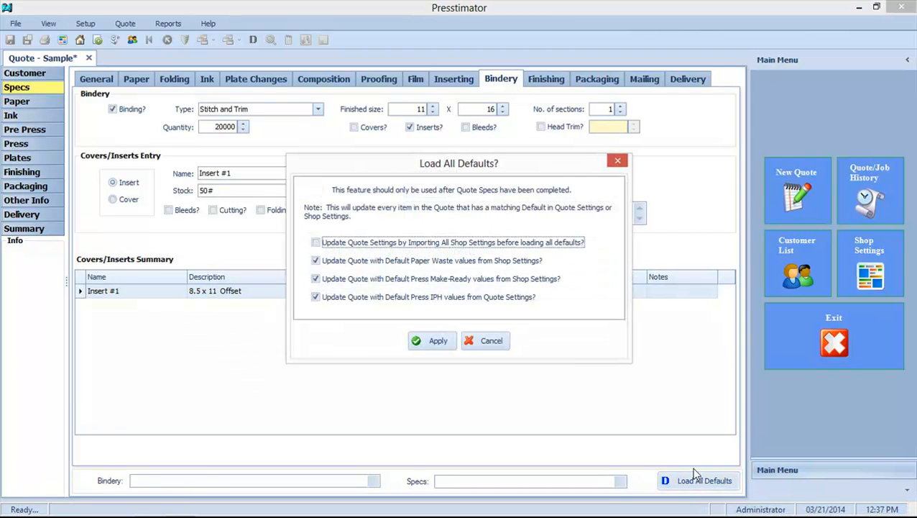
{"action": "left_click", "coordinate": [383, 241]}
{"action": "left_click", "coordinate": [440, 342]}
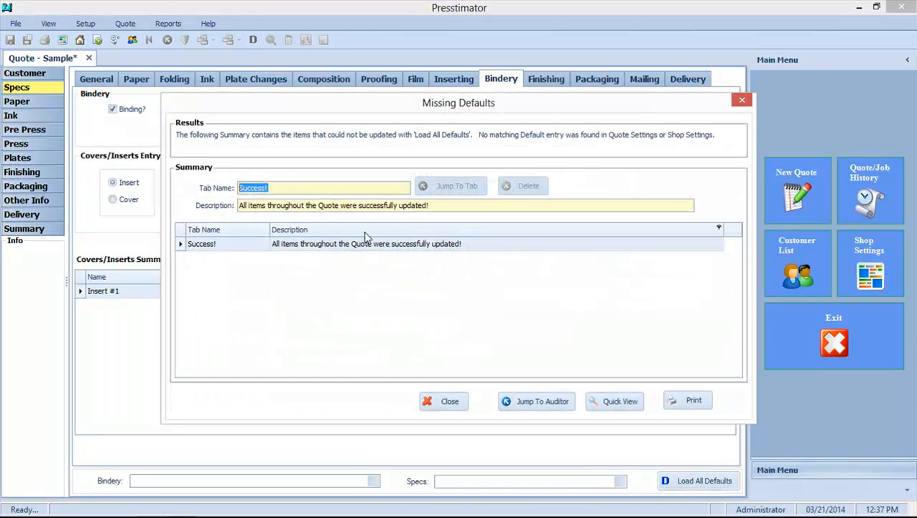
{"action": "left_click", "coordinate": [463, 402]}
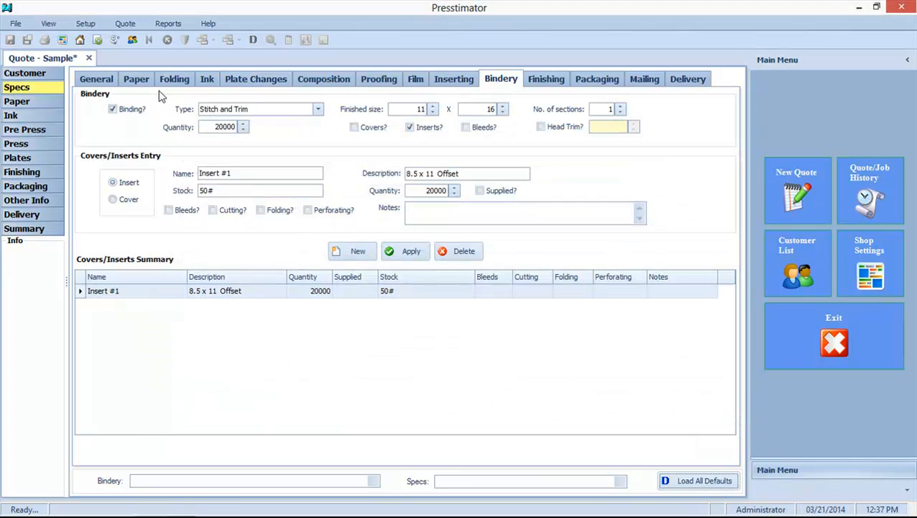
In the summary markup, clear the markup percentage for Bindery (print inserts) and review the grand totals.
{"action": "left_click", "coordinate": [24, 228]}
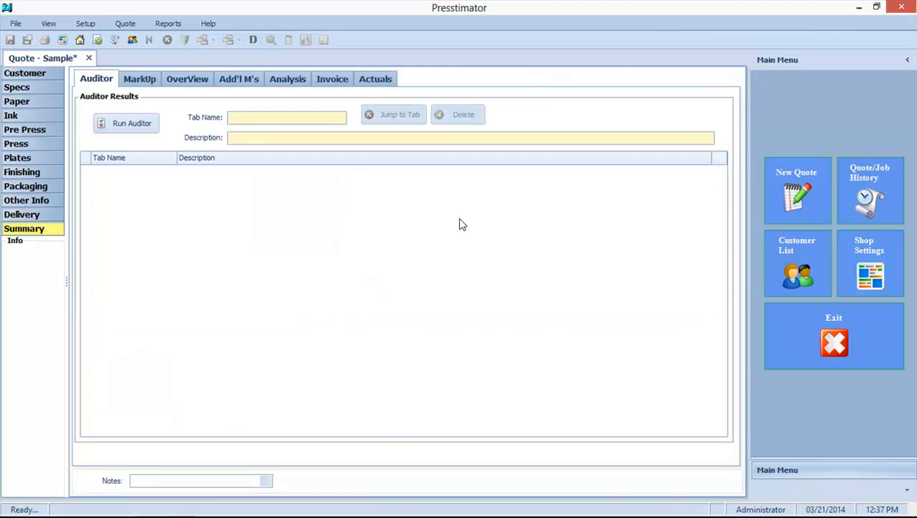
{"action": "left_click", "coordinate": [142, 80]}
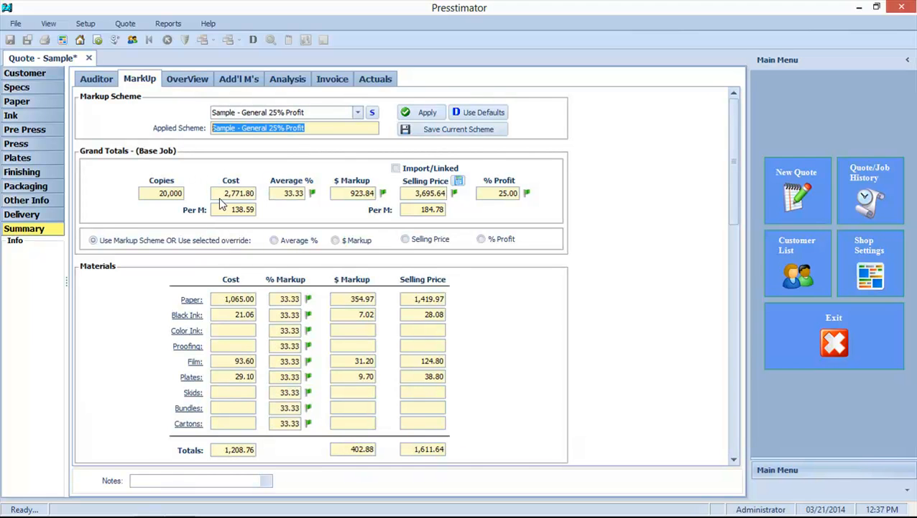
{"action": "left_click_drag", "start_coordinate": [732, 153], "coordinate": [753, 375]}
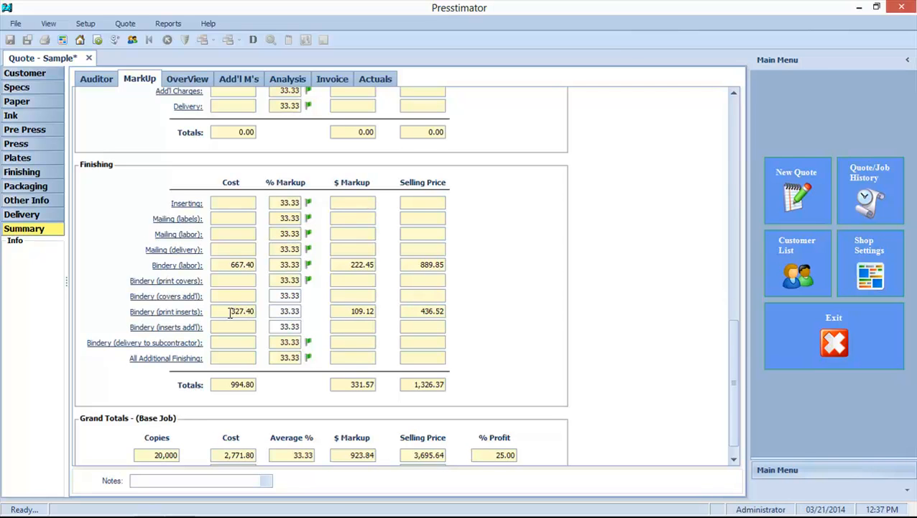
{"action": "left_click_drag", "start_coordinate": [280, 310], "coordinate": [314, 319]}
{"action": "key", "text": "BackSpace"}
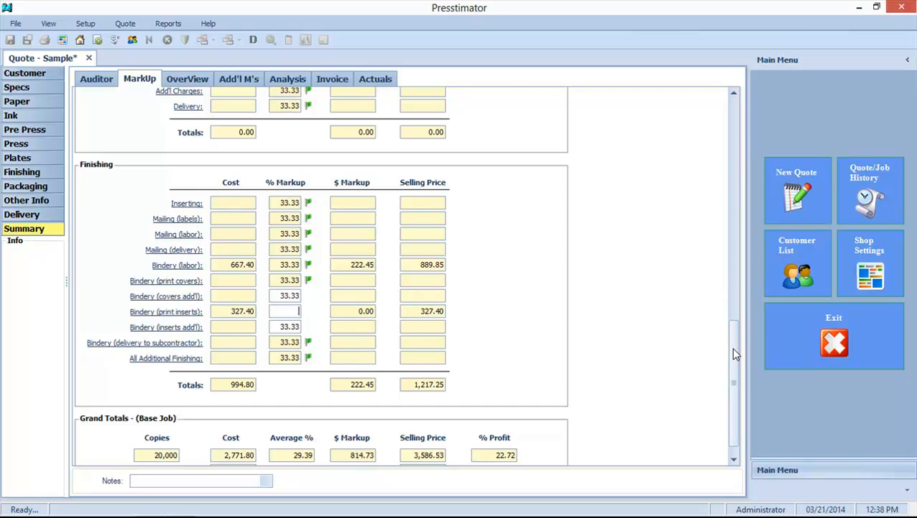
{"action": "left_click_drag", "start_coordinate": [731, 347], "coordinate": [733, 132]}
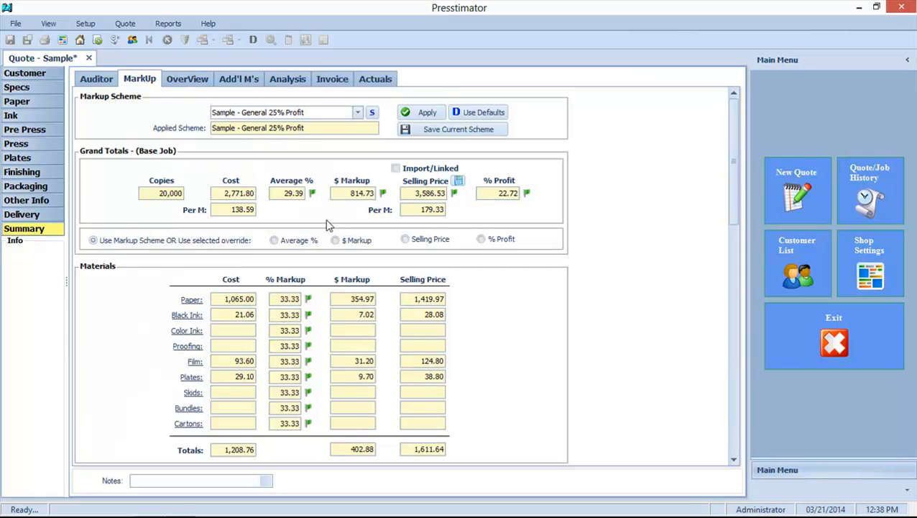
Open the SheetFed Insert #1 quote from the history, set its job type to Brochure, and check its quick view.
{"action": "left_click", "coordinate": [873, 198]}
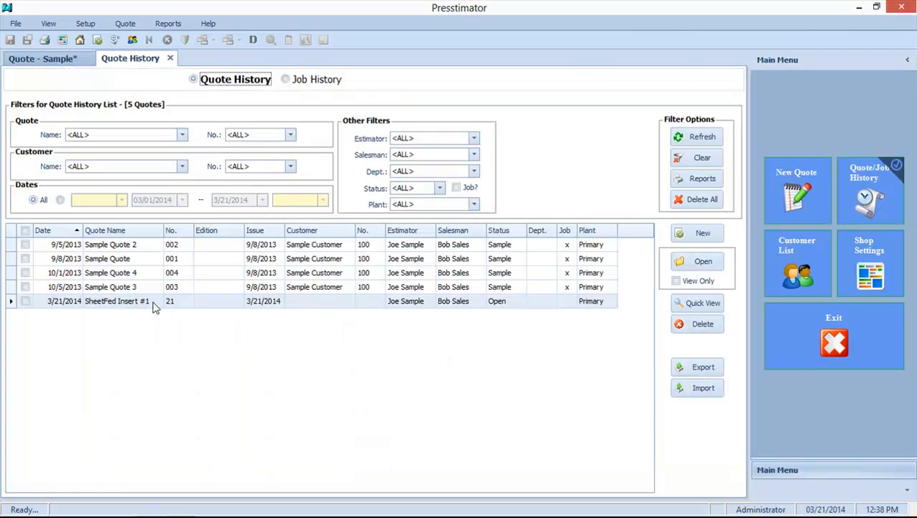
{"action": "double_click", "coordinate": [129, 302]}
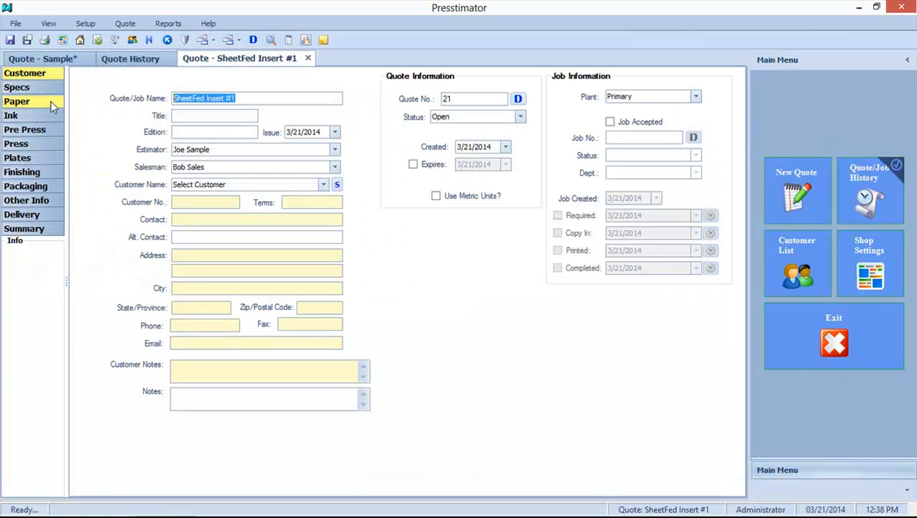
{"action": "left_click", "coordinate": [40, 90]}
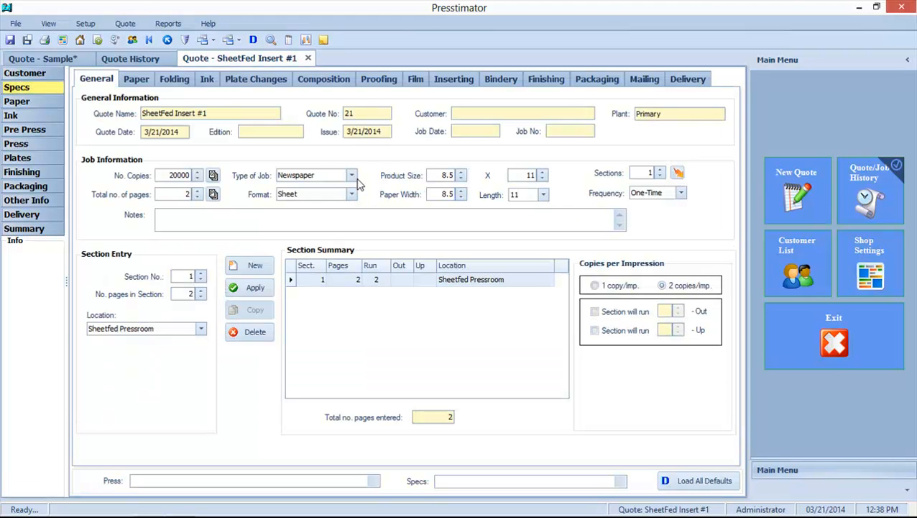
{"action": "left_click", "coordinate": [352, 176]}
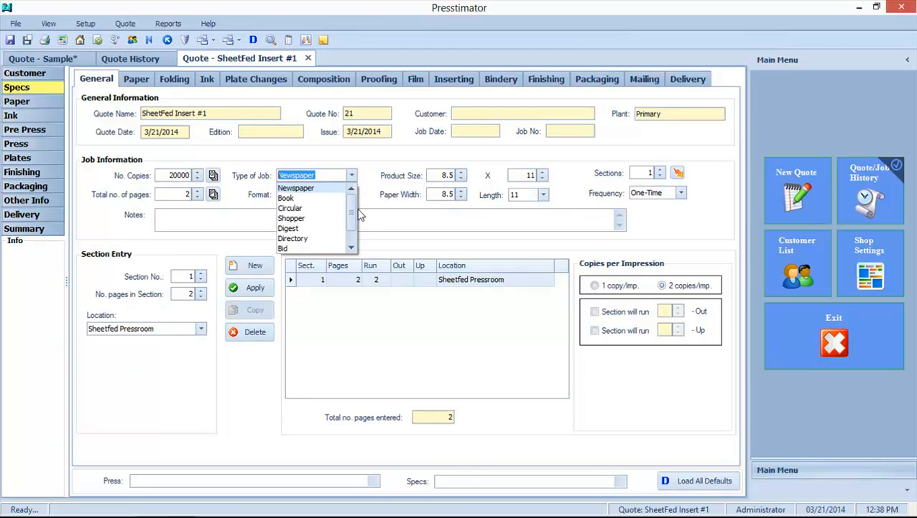
{"action": "left_click_drag", "start_coordinate": [353, 215], "coordinate": [355, 239]}
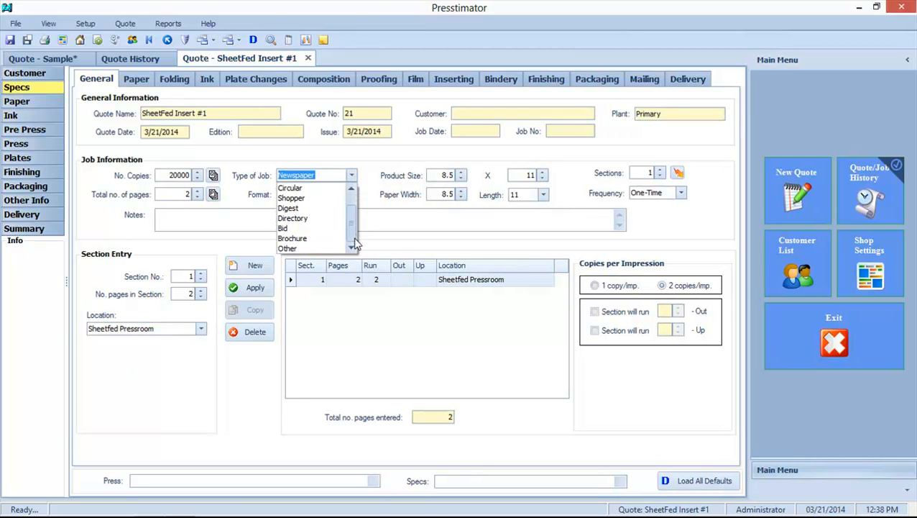
{"action": "left_click", "coordinate": [319, 239]}
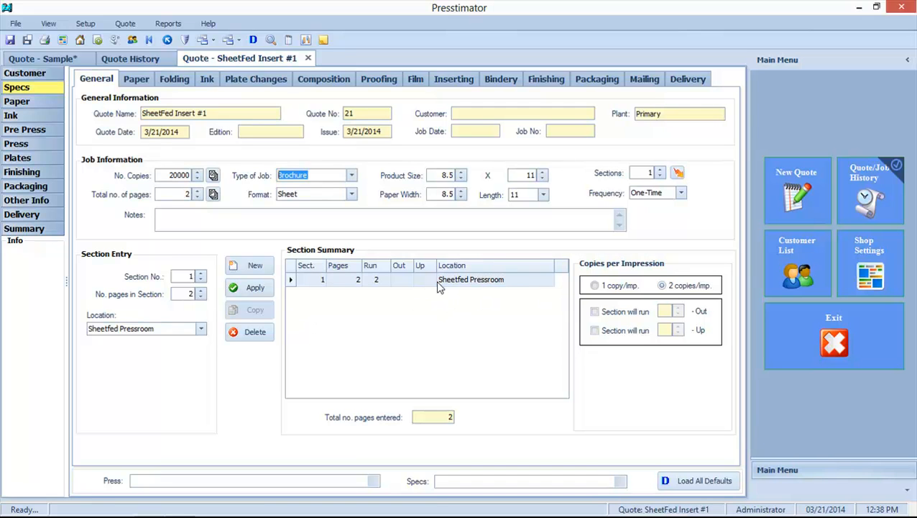
{"action": "left_click", "coordinate": [270, 40]}
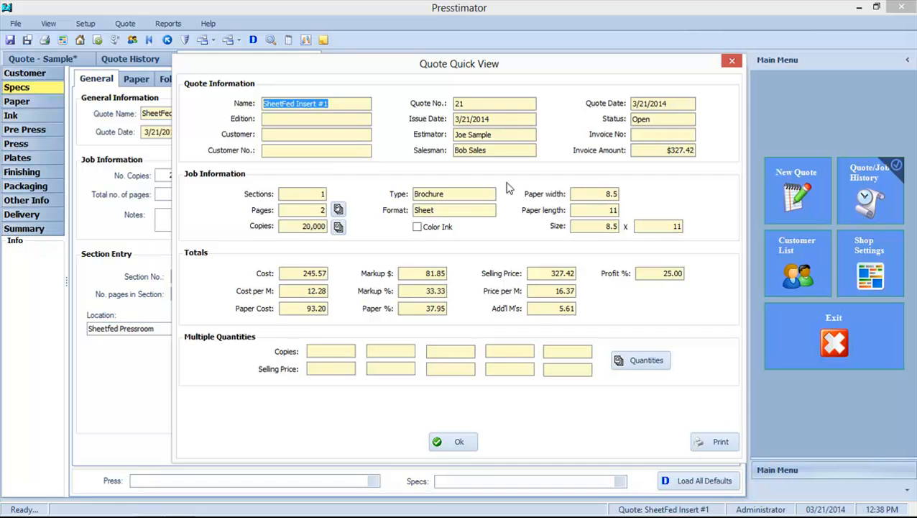
{"action": "left_click", "coordinate": [457, 441]}
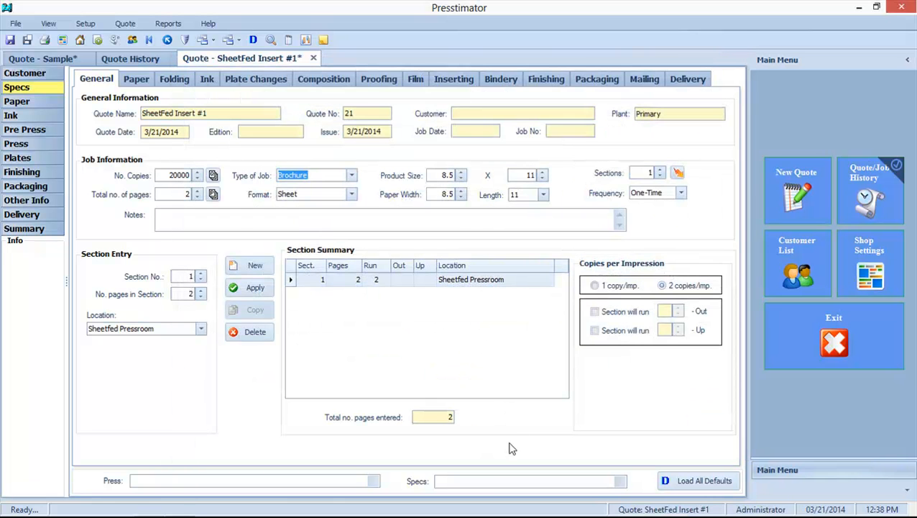
Return to the Sample quote, look over the miscellaneous report print options, and show its general specs.
{"action": "left_click", "coordinate": [44, 60]}
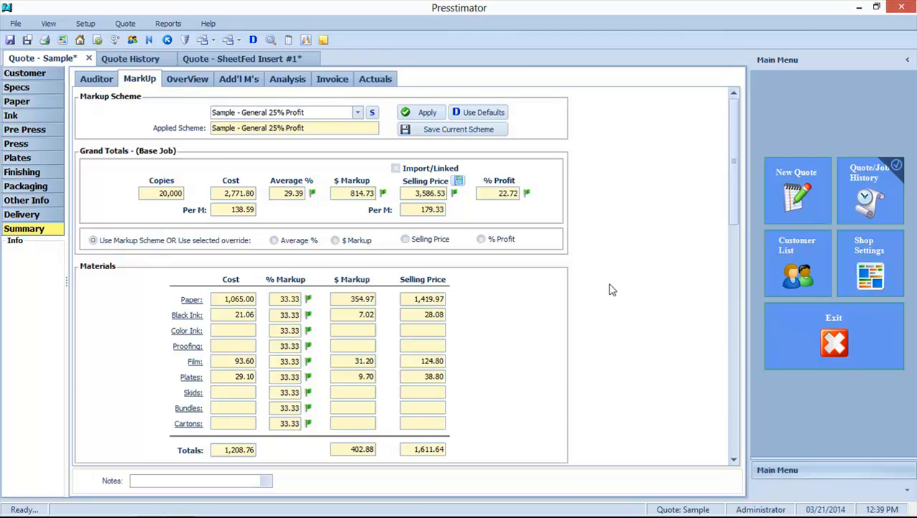
{"action": "left_click", "coordinate": [289, 39]}
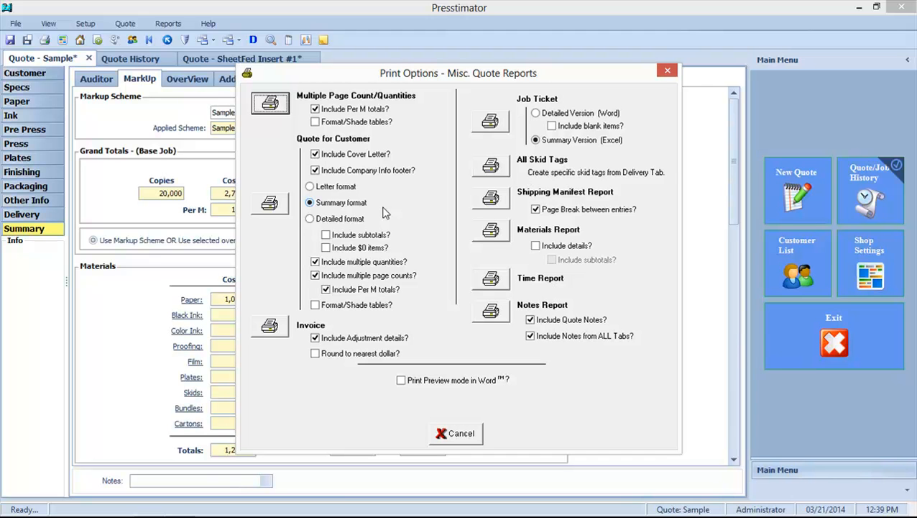
{"action": "left_click", "coordinate": [456, 434]}
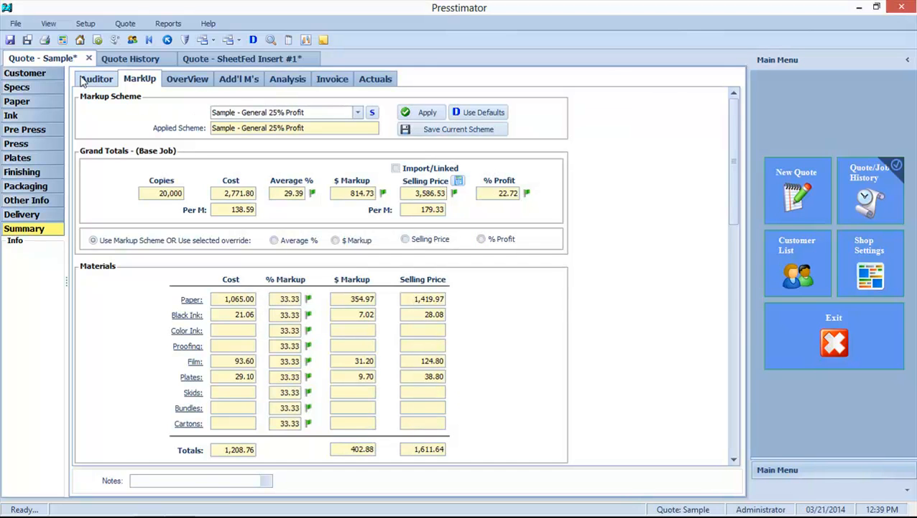
{"action": "left_click", "coordinate": [41, 88]}
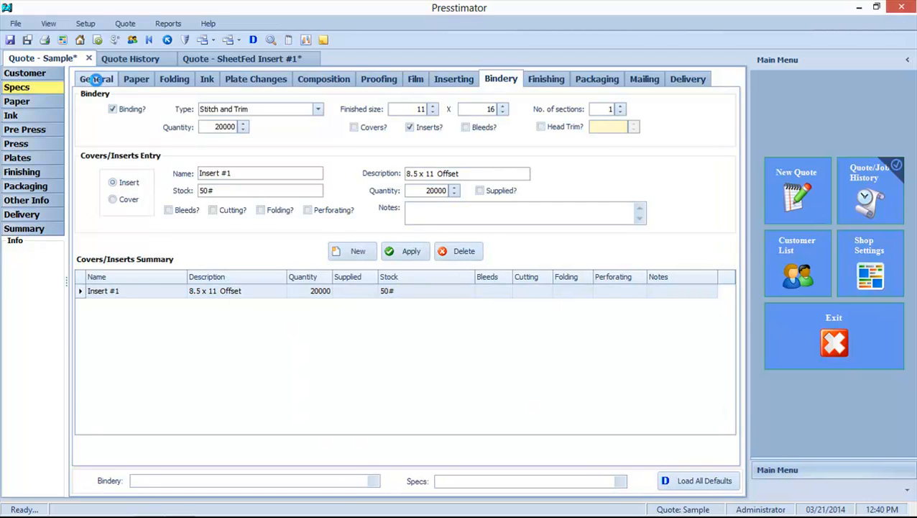
{"action": "left_click", "coordinate": [96, 80]}
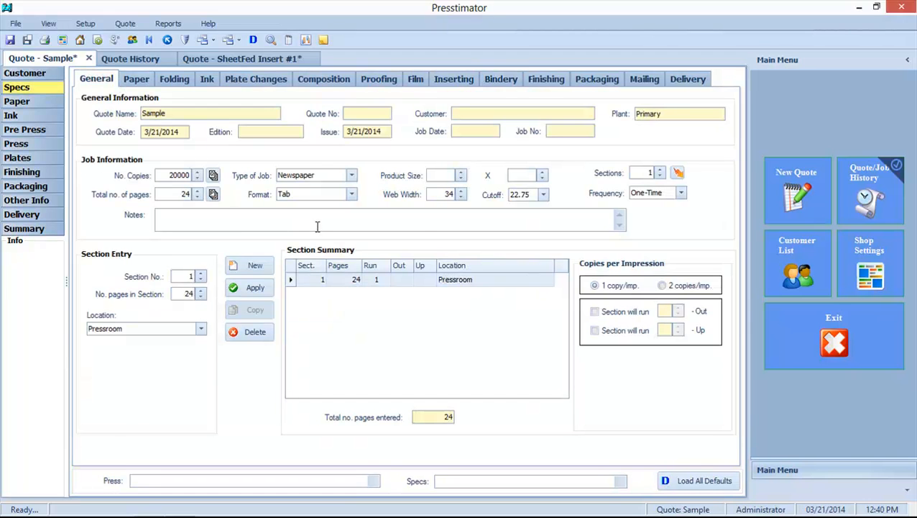